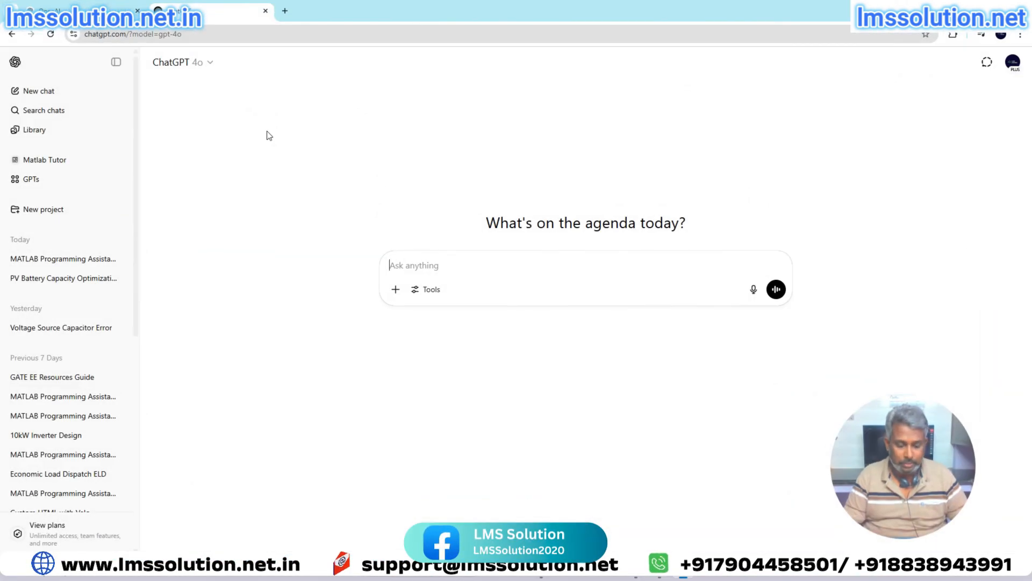
- Prompt ChatGPT to act as a power electronics engineer, and ask it to design a 500 W SEPIC converter with PI controller
{"action": "type", "text": "act"}
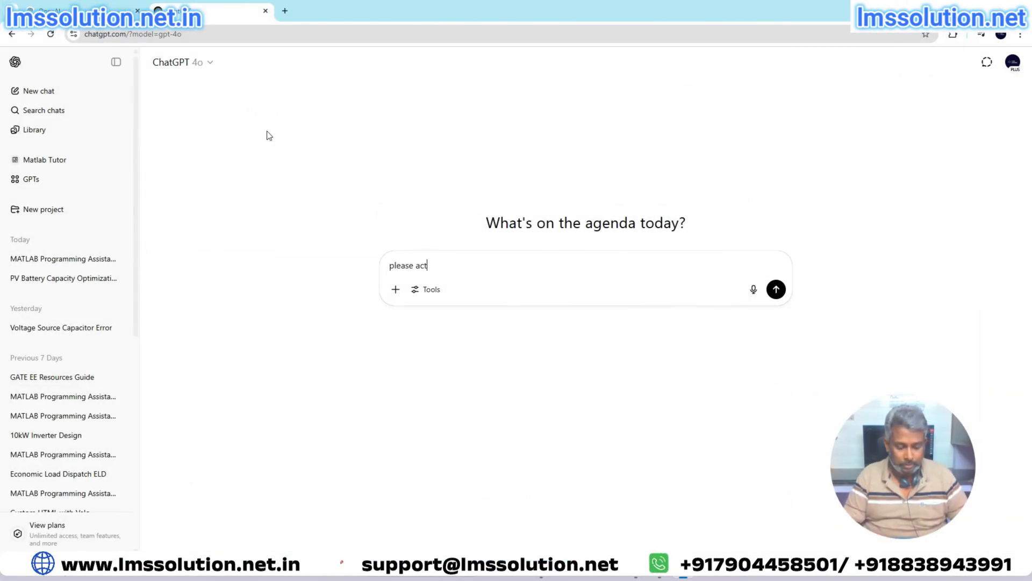
{"action": "type", "text": " as a power"}
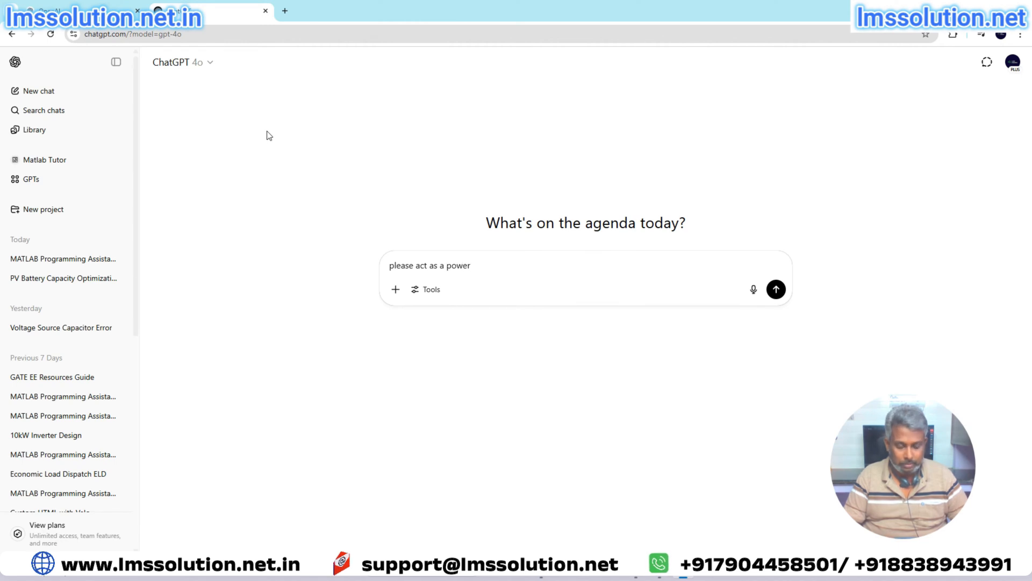
{"action": "type", "text": "eletronics en"}
{"action": "type", "text": "gineer"}
{"action": "key", "text": "Return"}
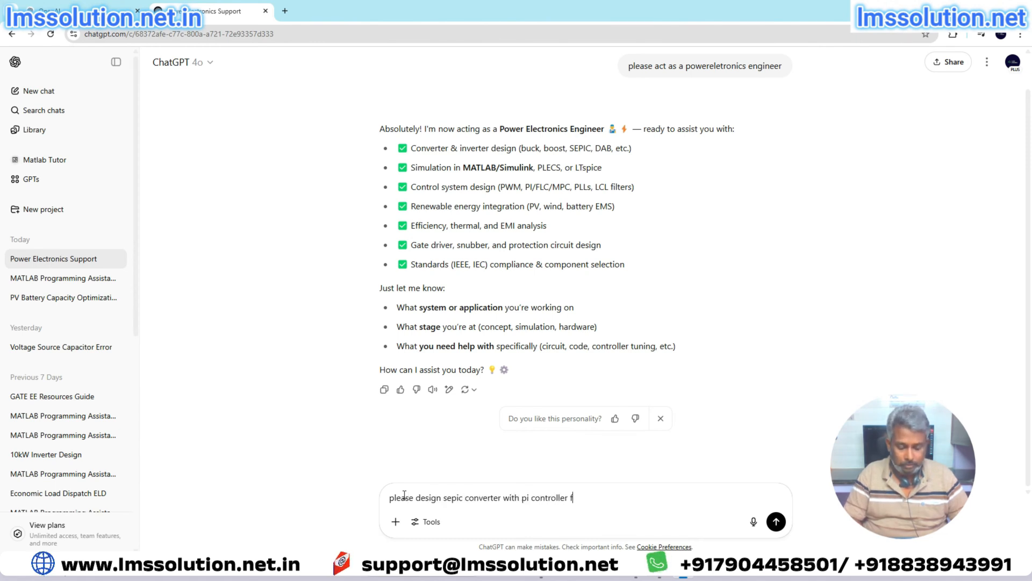
{"action": "key", "text": "Return"}
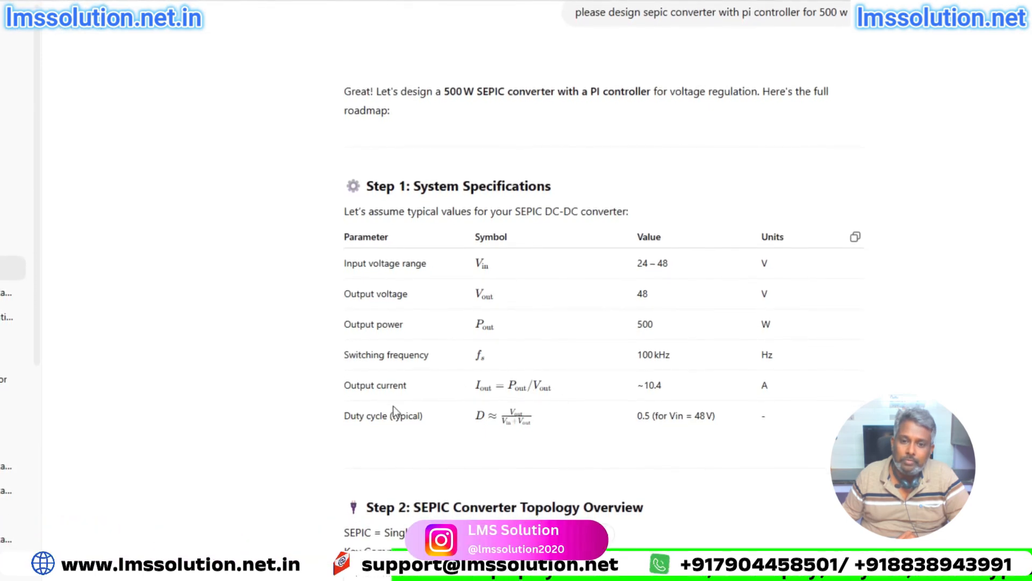
- Review the SEPIC design response, including specifications, component calculations, MATLAB code, Simulink block requirements and offered export files
{"action": "scroll", "coordinate": [484, 199], "scroll_direction": "down", "scroll_amount": 5}
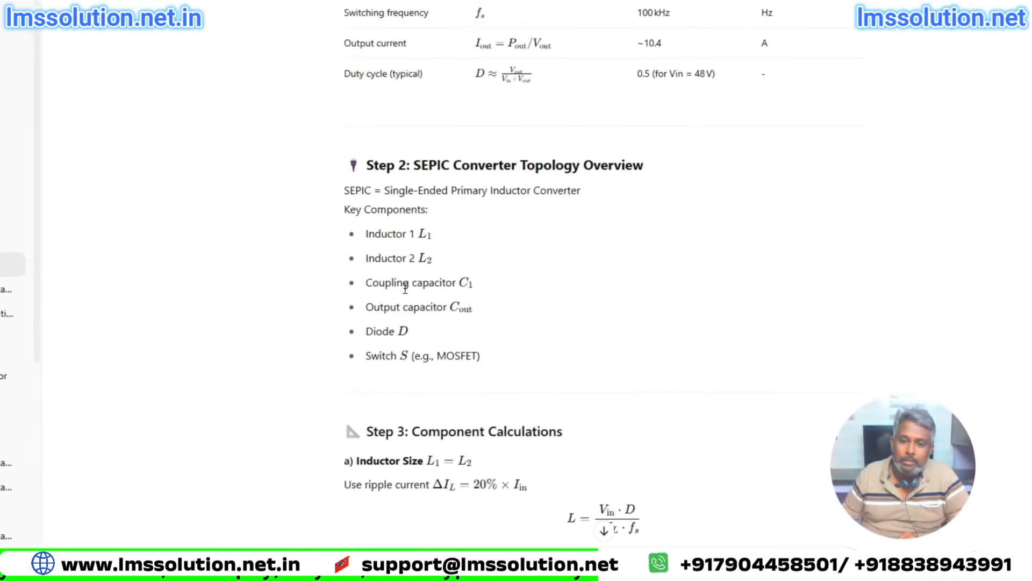
{"action": "scroll", "coordinate": [405, 287], "scroll_direction": "down", "scroll_amount": 3}
{"action": "scroll", "coordinate": [405, 287], "scroll_direction": "up", "scroll_amount": 1}
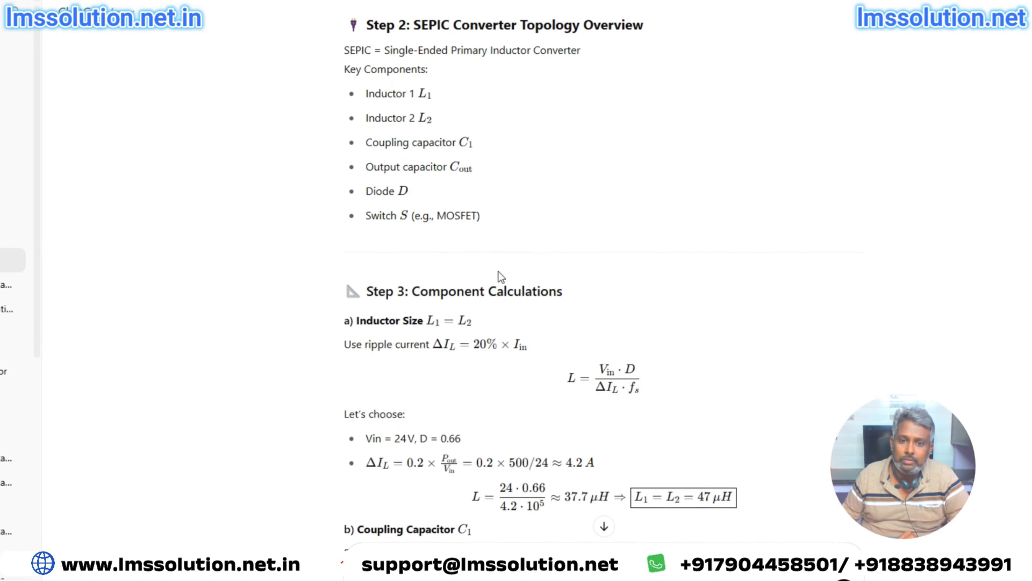
{"action": "scroll", "coordinate": [501, 276], "scroll_direction": "down", "scroll_amount": 4}
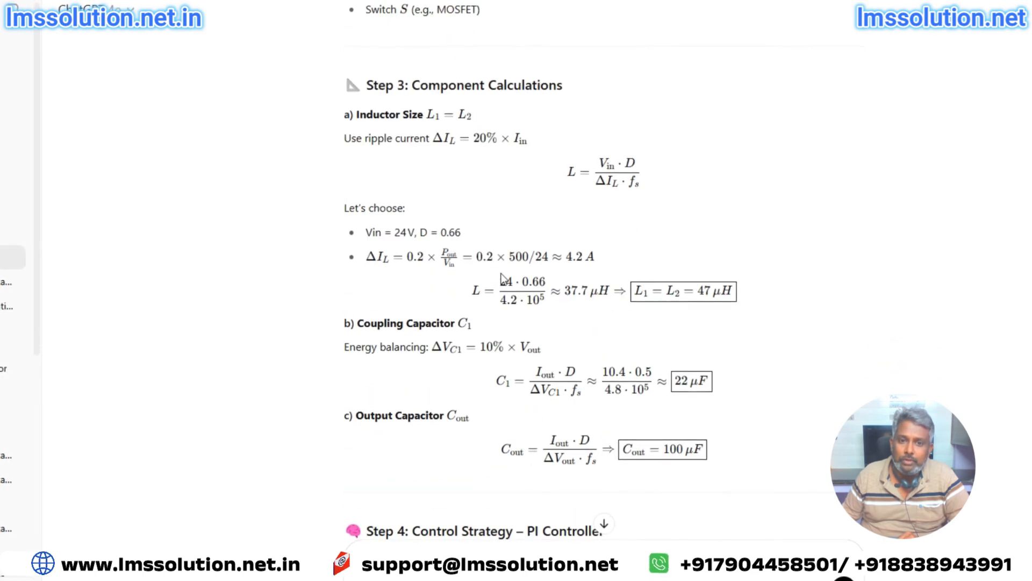
{"action": "scroll", "coordinate": [501, 276], "scroll_direction": "down", "scroll_amount": 1}
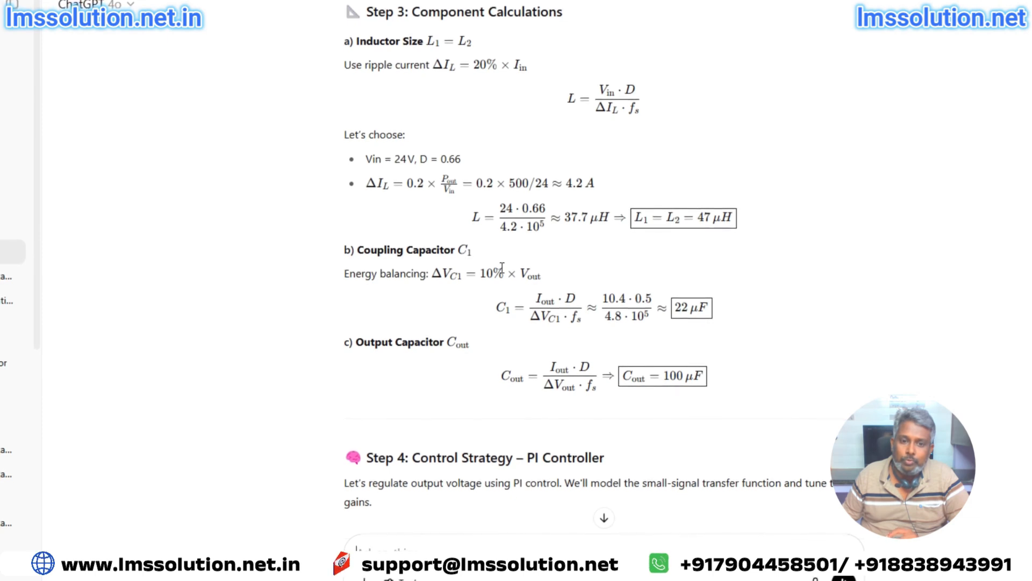
{"action": "scroll", "coordinate": [501, 267], "scroll_direction": "down", "scroll_amount": 10}
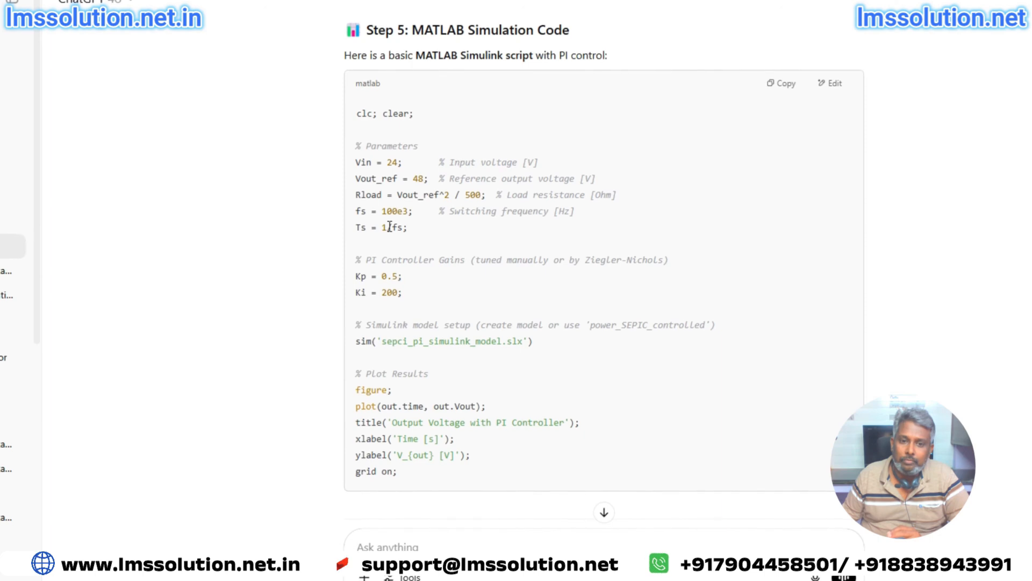
{"action": "scroll", "coordinate": [473, 326], "scroll_direction": "down", "scroll_amount": 3}
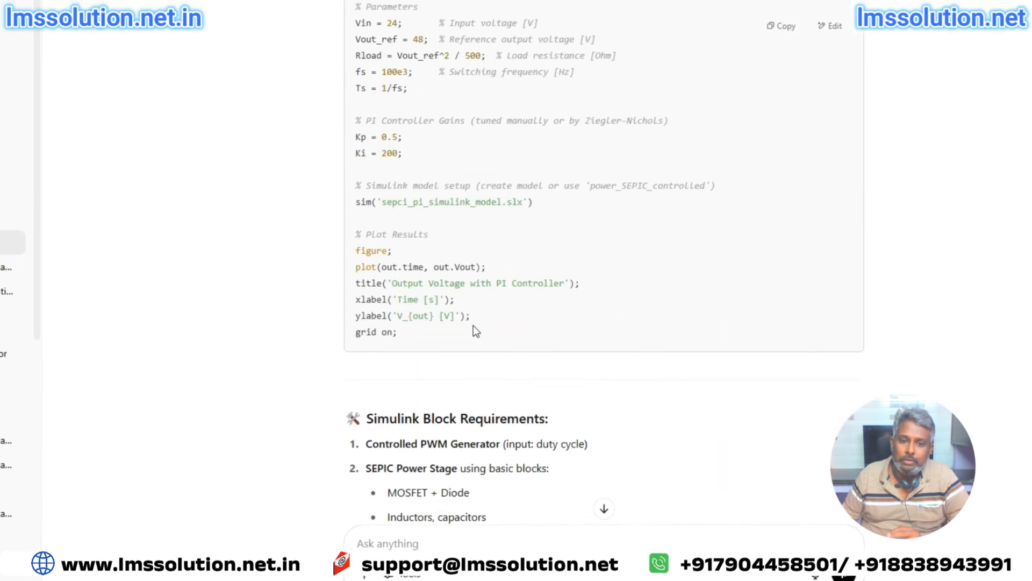
{"action": "scroll", "coordinate": [473, 325], "scroll_direction": "down", "scroll_amount": 4}
{"action": "scroll", "coordinate": [475, 321], "scroll_direction": "up", "scroll_amount": 1}
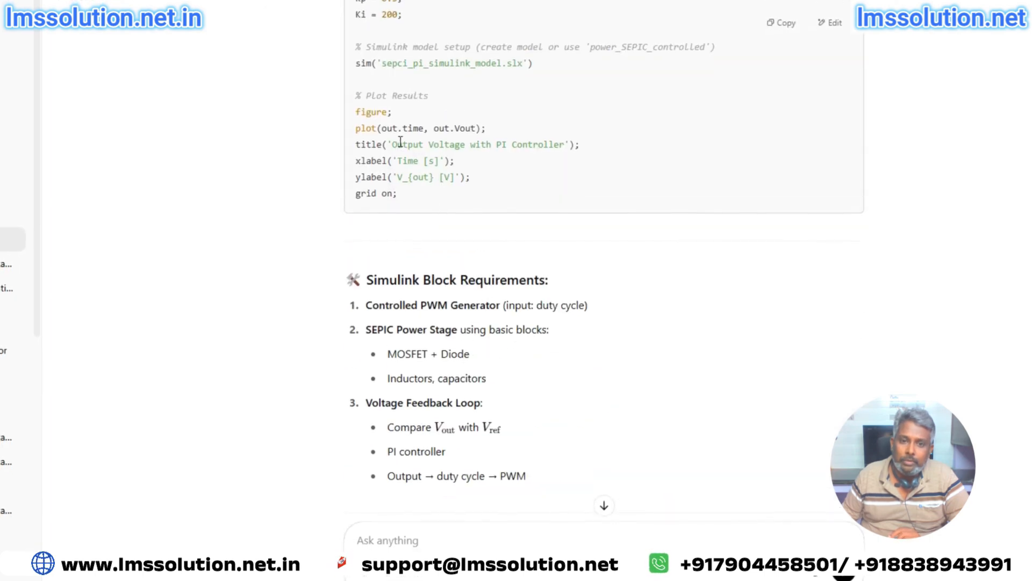
{"action": "left_click_drag", "start_coordinate": [387, 66], "coordinate": [511, 67]}
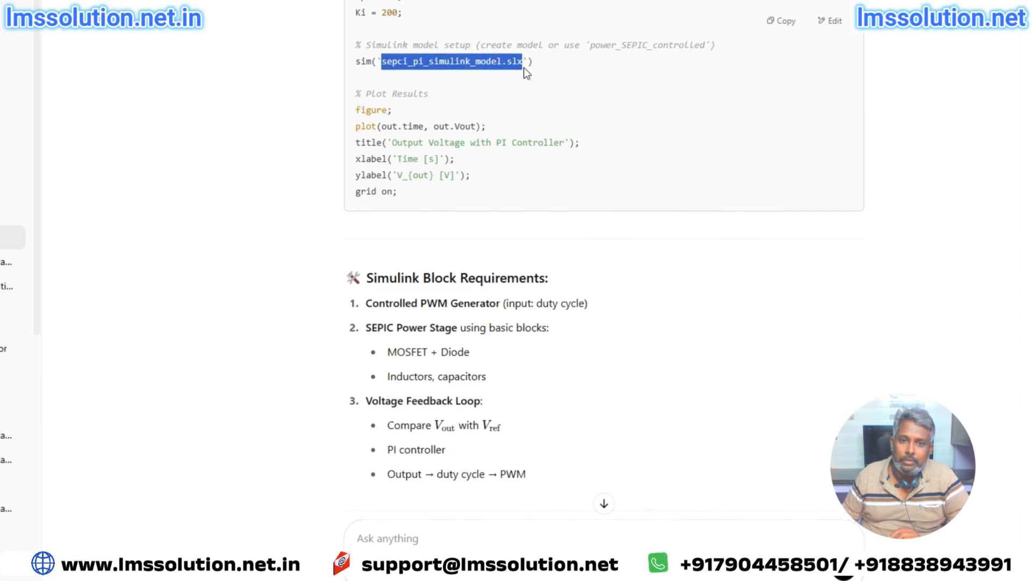
{"action": "scroll", "coordinate": [472, 208], "scroll_direction": "down", "scroll_amount": 10}
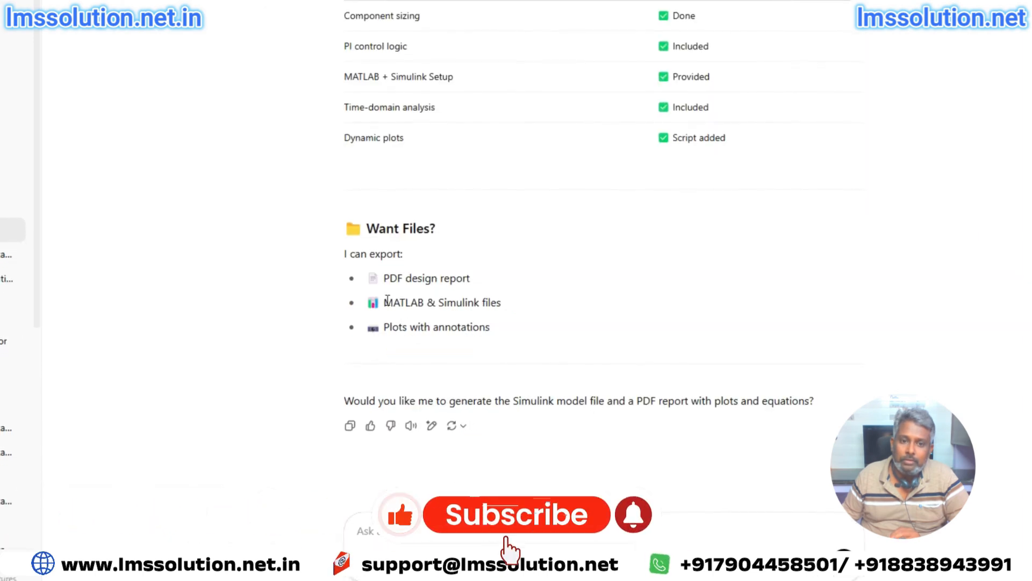
{"action": "left_click_drag", "start_coordinate": [388, 300], "coordinate": [517, 305]}
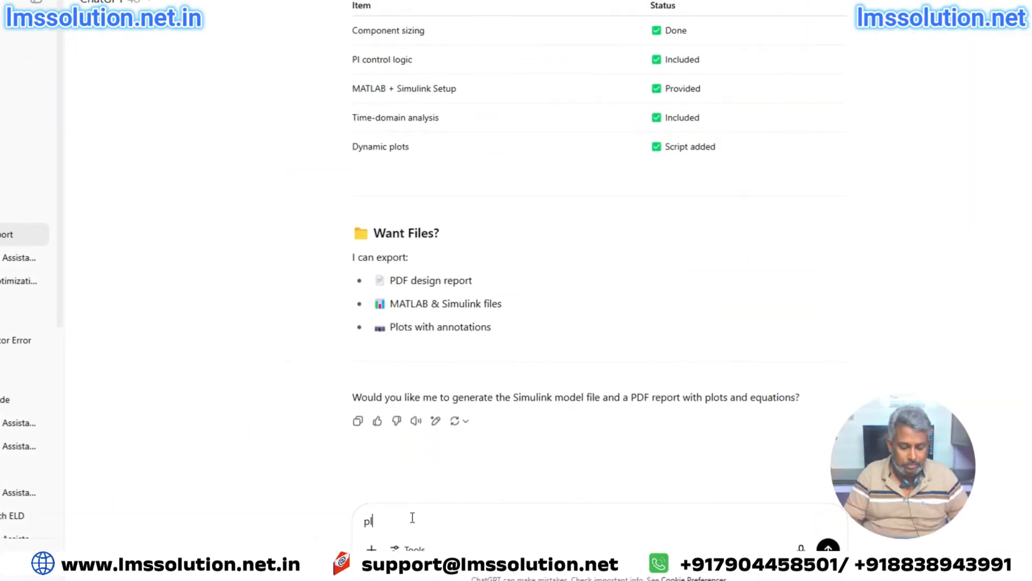
- Send the follow-up prompt "please generate matlab simulink"
{"action": "type", "text": "ease genera"}
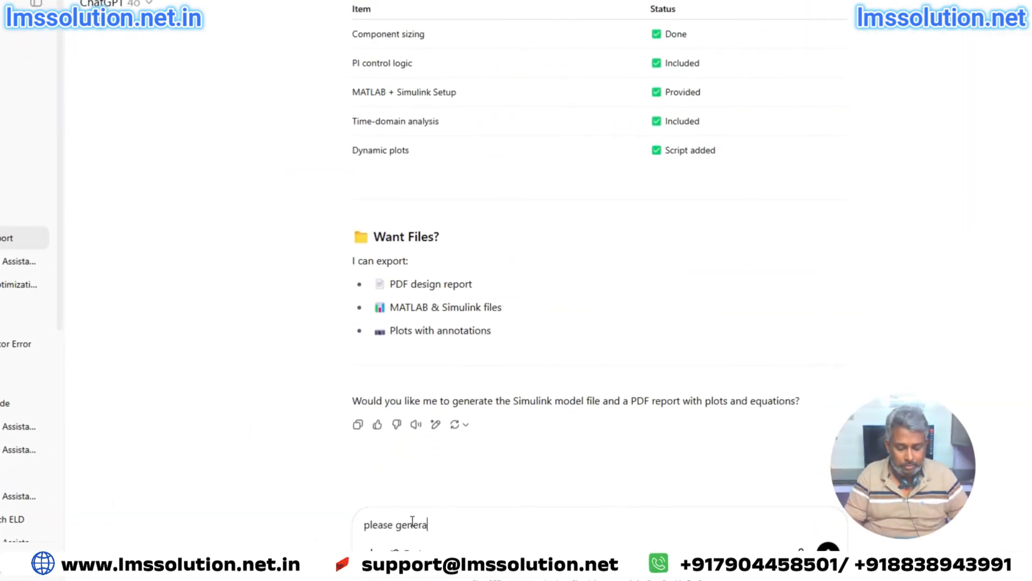
{"action": "type", "text": "te matlab simulink"}
{"action": "key", "text": "Return"}
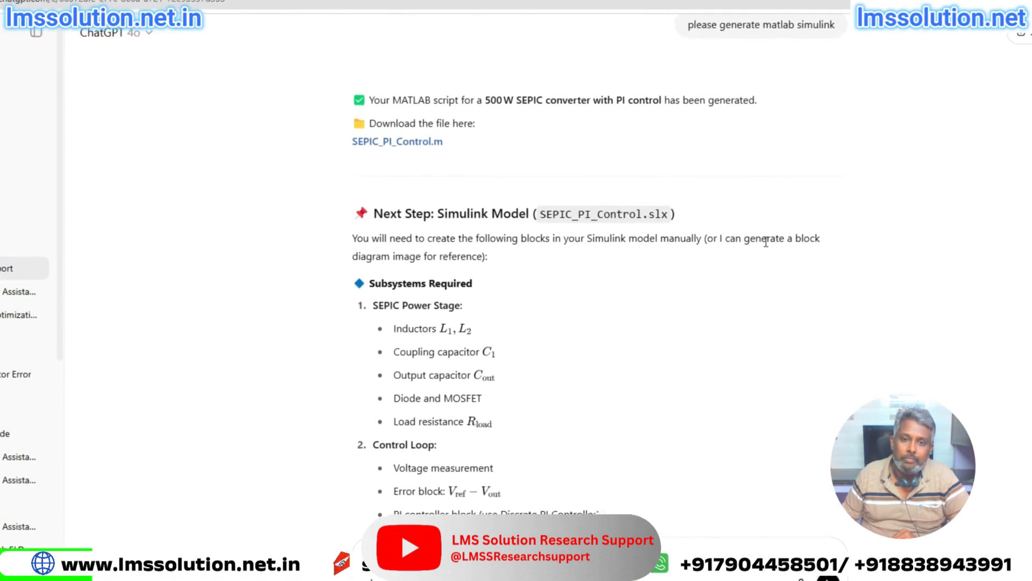
- Review the Simulink instructions and send "I can generate a block diagram image for reference" as the next prompt
{"action": "left_click_drag", "start_coordinate": [721, 238], "coordinate": [483, 262]}
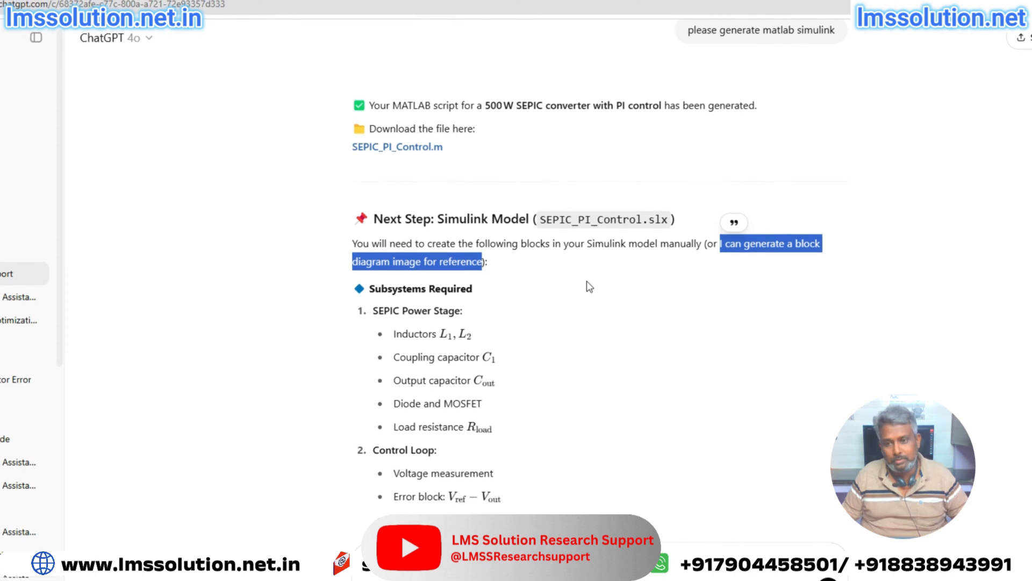
{"action": "scroll", "coordinate": [712, 325], "scroll_direction": "down", "scroll_amount": 7}
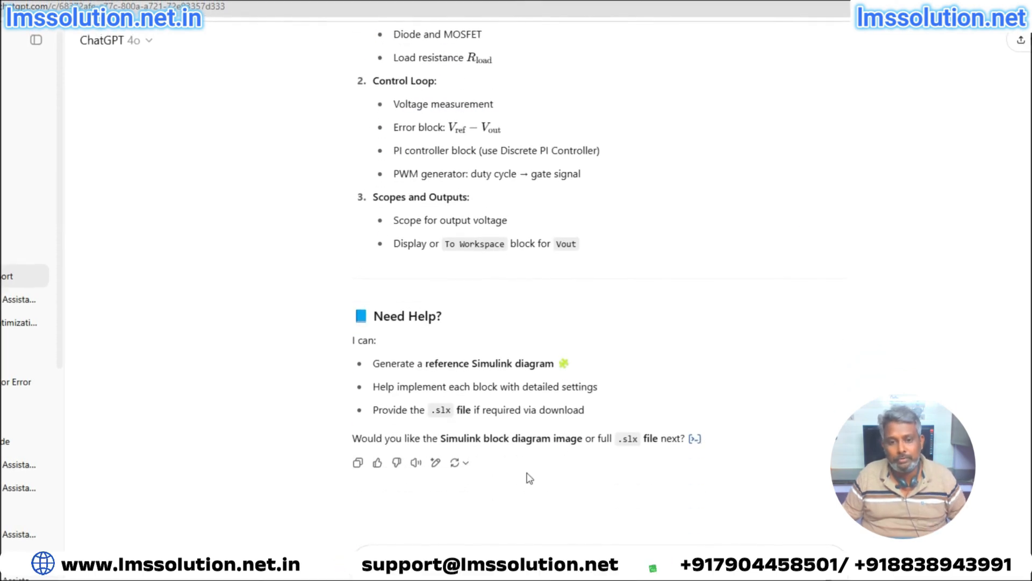
{"action": "key", "text": "Return"}
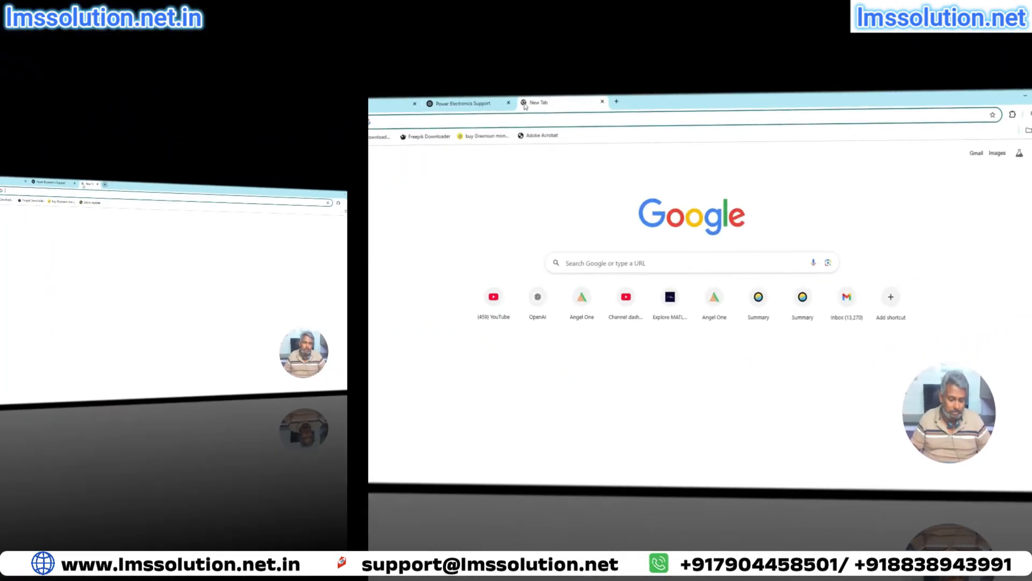
- Search Google Images for "sepic converter" and view the Wikipedia circuit diagram as a topology reference
{"action": "type", "text": "sepic converterr"}
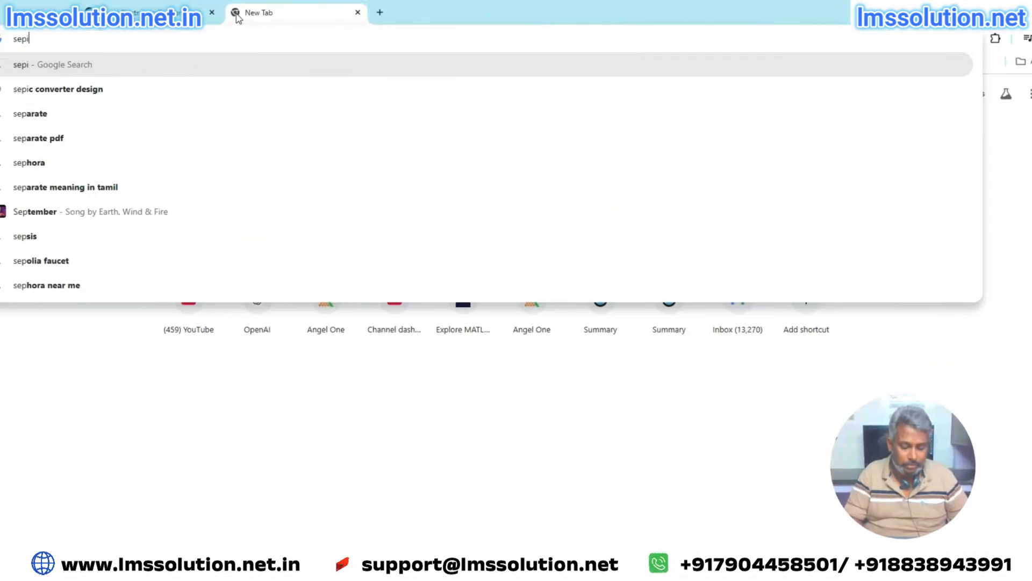
{"action": "key", "text": "Return"}
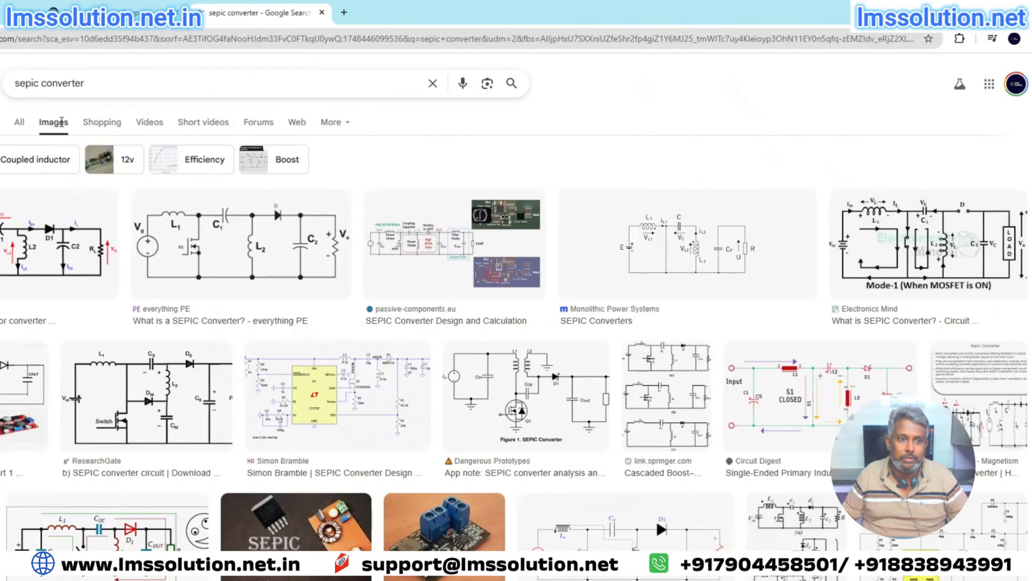
{"action": "left_click", "coordinate": [48, 242]}
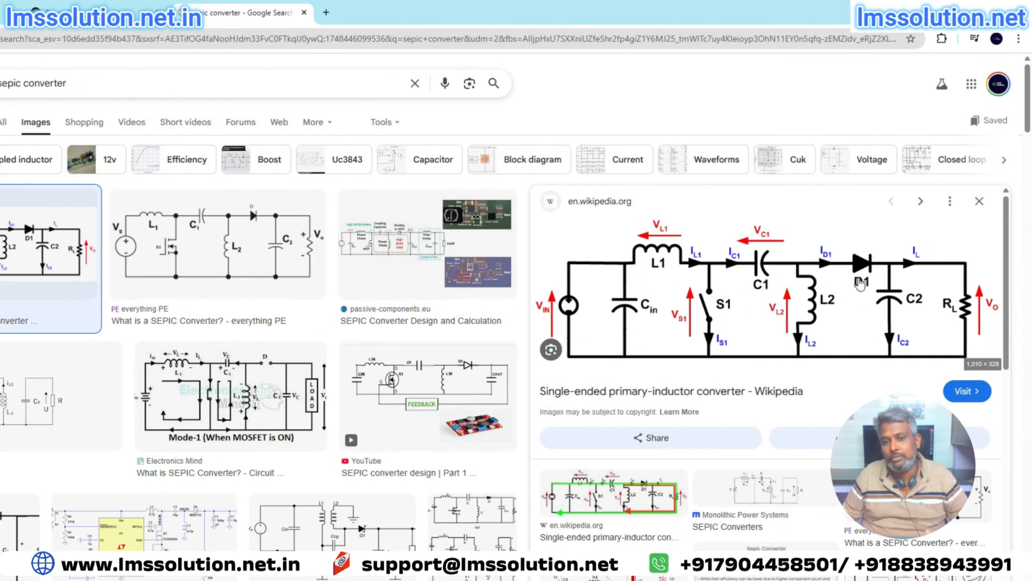
{"action": "left_click", "coordinate": [236, 257]}
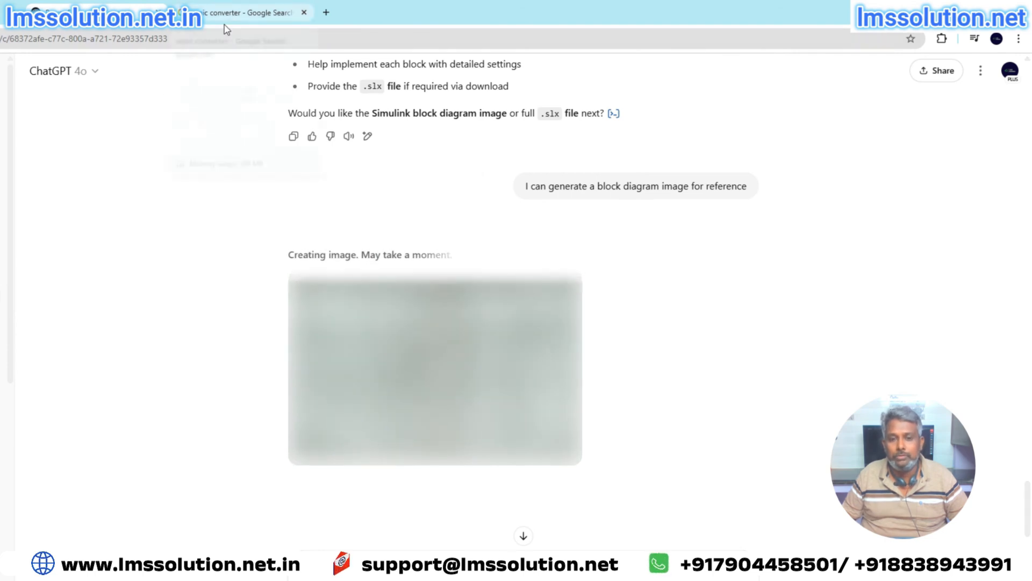
{"action": "mouse_move", "coordinate": [227, 29]}
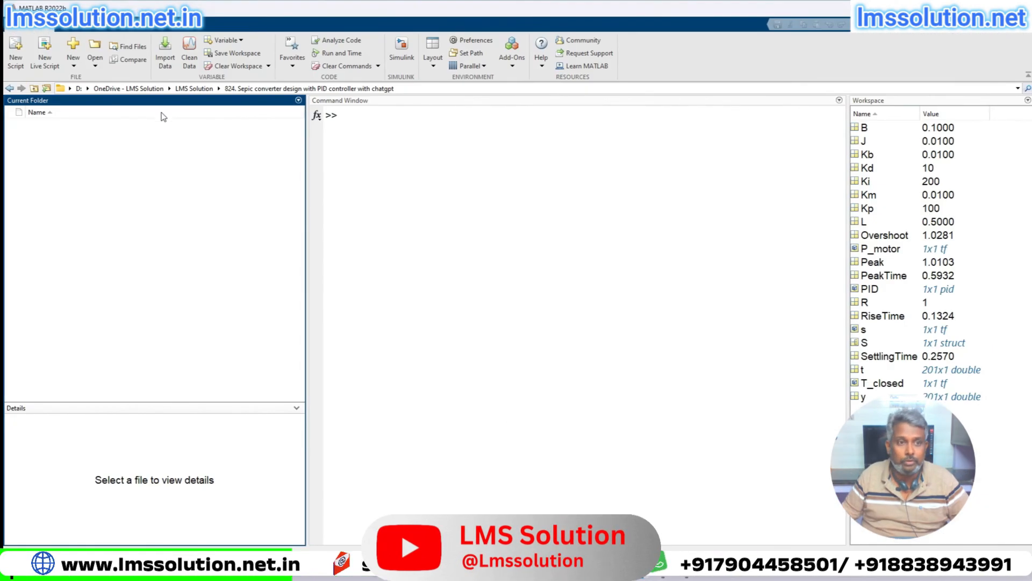
- Switch to MATLAB, create a blank Simulink model and maximize its window
{"action": "left_click", "coordinate": [402, 51]}
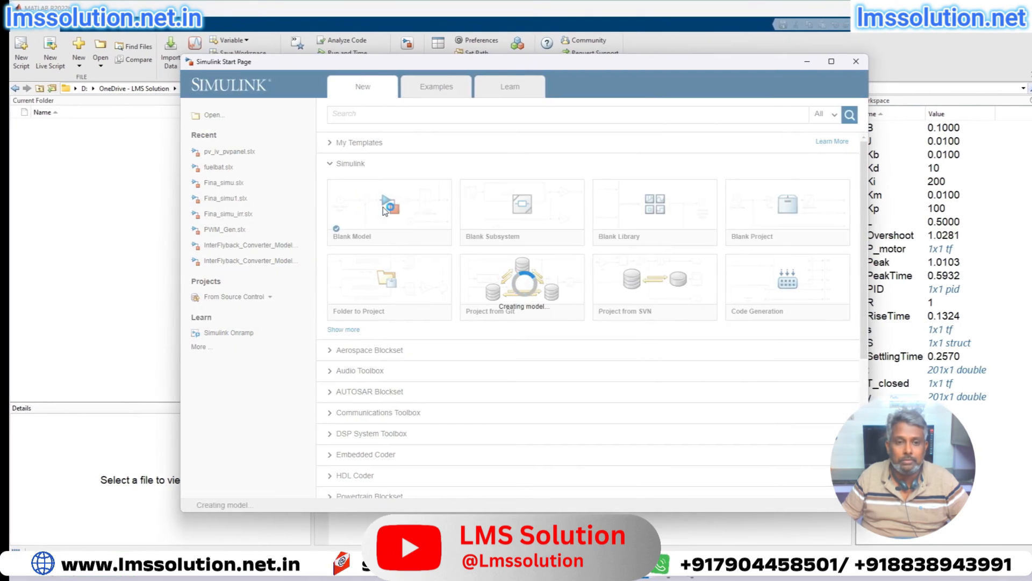
{"action": "left_click", "coordinate": [385, 210]}
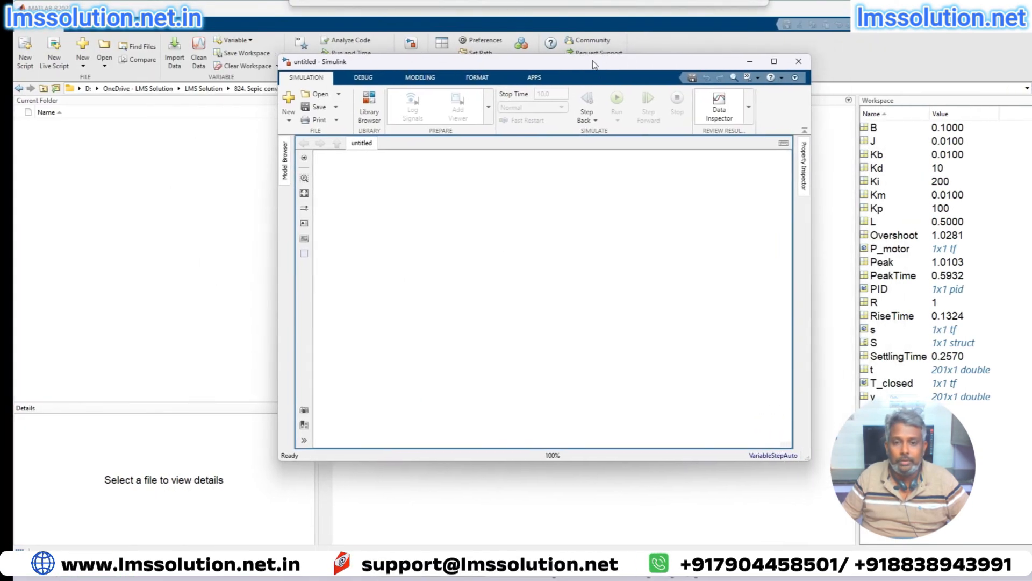
{"action": "left_click", "coordinate": [769, 60]}
- Add a DC voltage source and a Series RLC Branch block to the blank model
{"action": "double_click", "coordinate": [458, 217]}
{"action": "type", "text": "dc"}
{"action": "key", "text": "Return"}
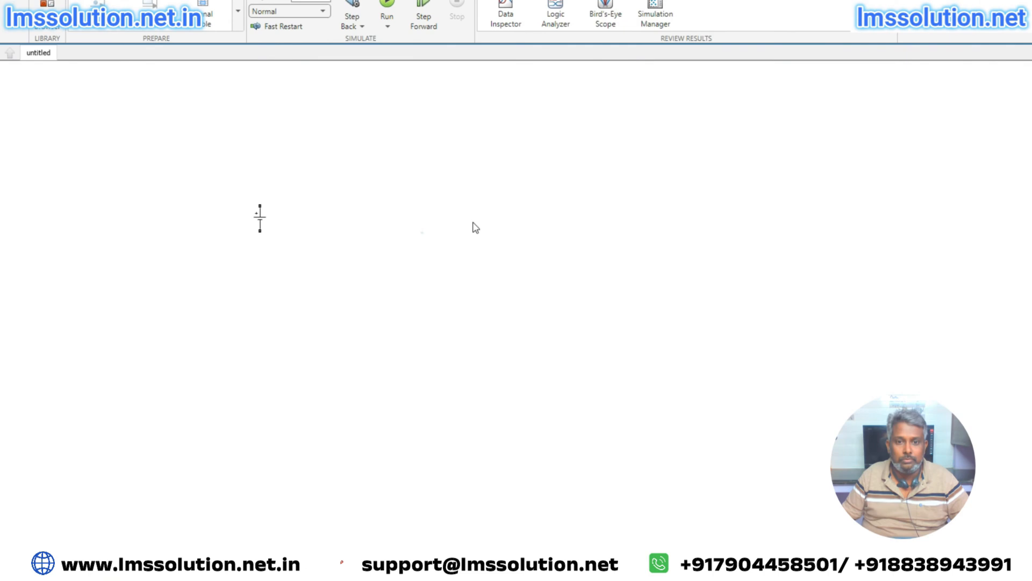
{"action": "double_click", "coordinate": [474, 222]}
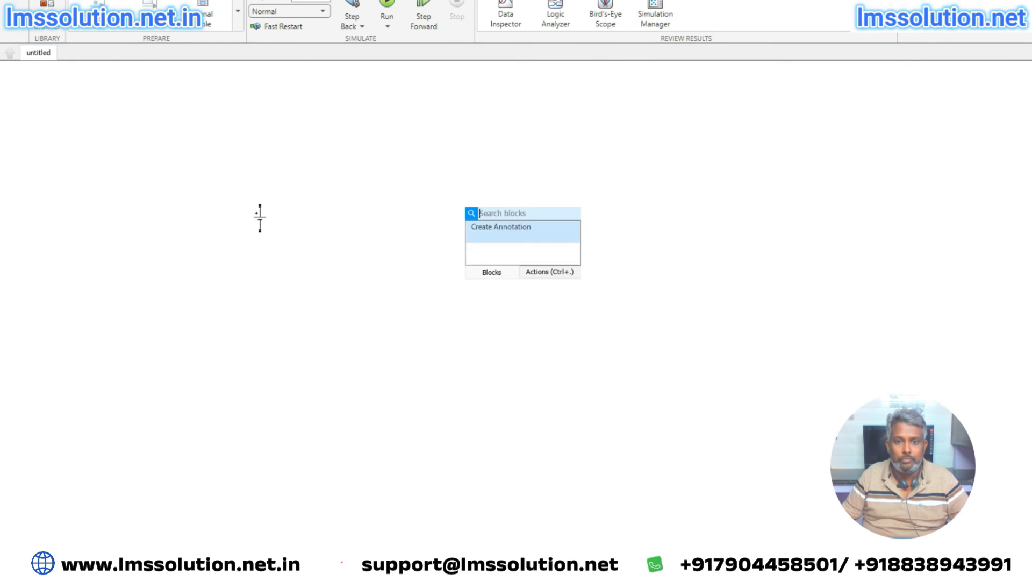
{"action": "type", "text": "rl"}
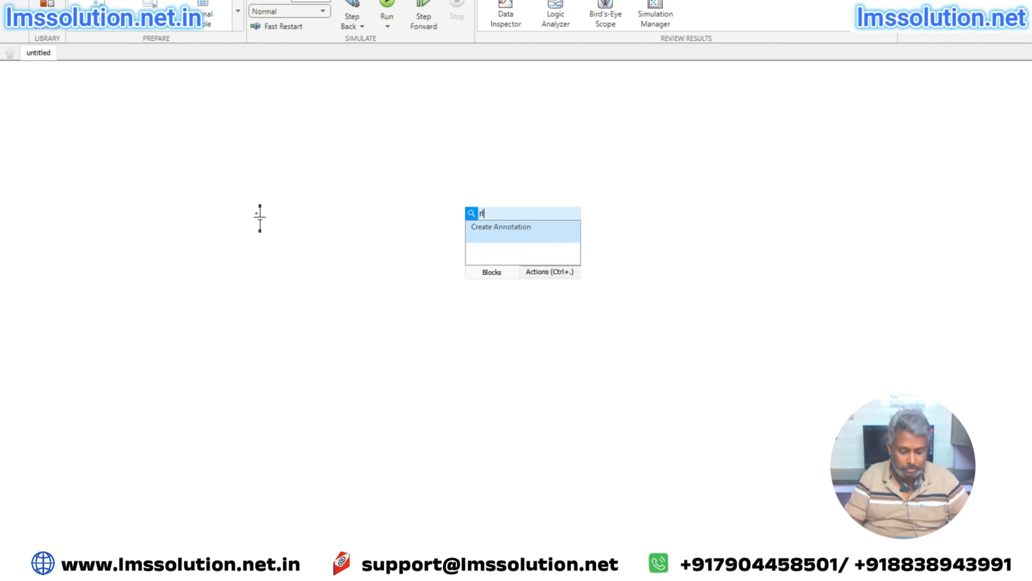
{"action": "type", "text": "c b"}
{"action": "left_click", "coordinate": [498, 233]}
- Add a Mosfet block and wire the DC source's positive terminal through the series RLC branch to the Mosfet's drain
{"action": "double_click", "coordinate": [470, 302]}
{"action": "type", "text": "mosf"}
{"action": "key", "text": "Return"}
{"action": "left_click_drag", "start_coordinate": [407, 193], "coordinate": [307, 192]}
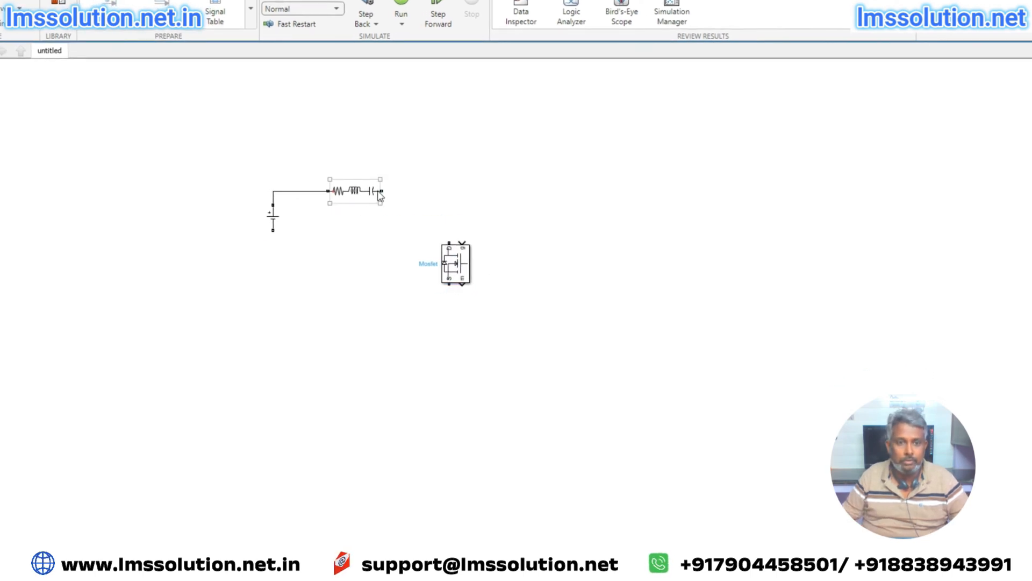
{"action": "left_click_drag", "start_coordinate": [374, 192], "coordinate": [436, 241]}
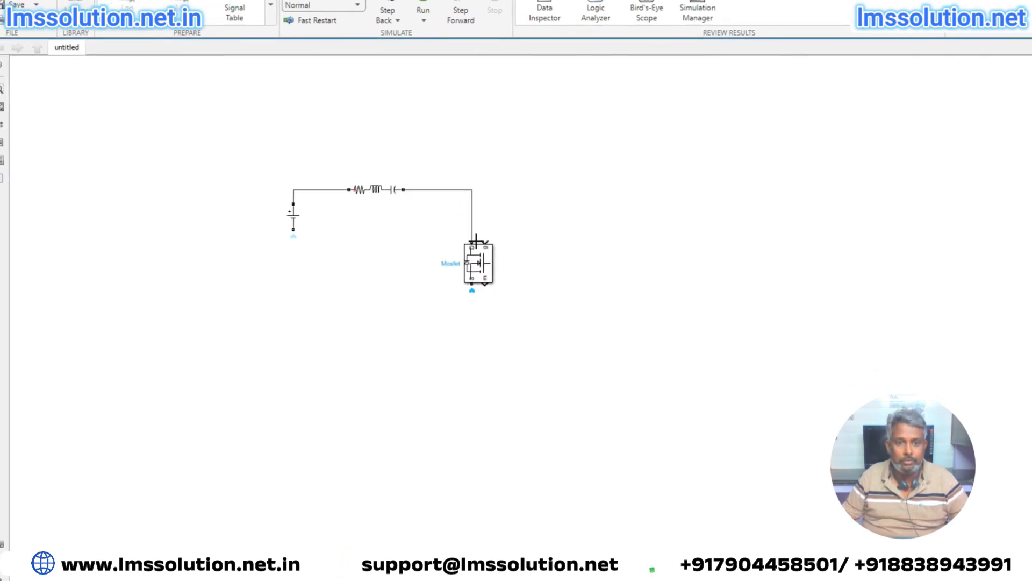
- Set the branch type of the series RLC branch between the source and the Mosfet to L
{"action": "double_click", "coordinate": [393, 190]}
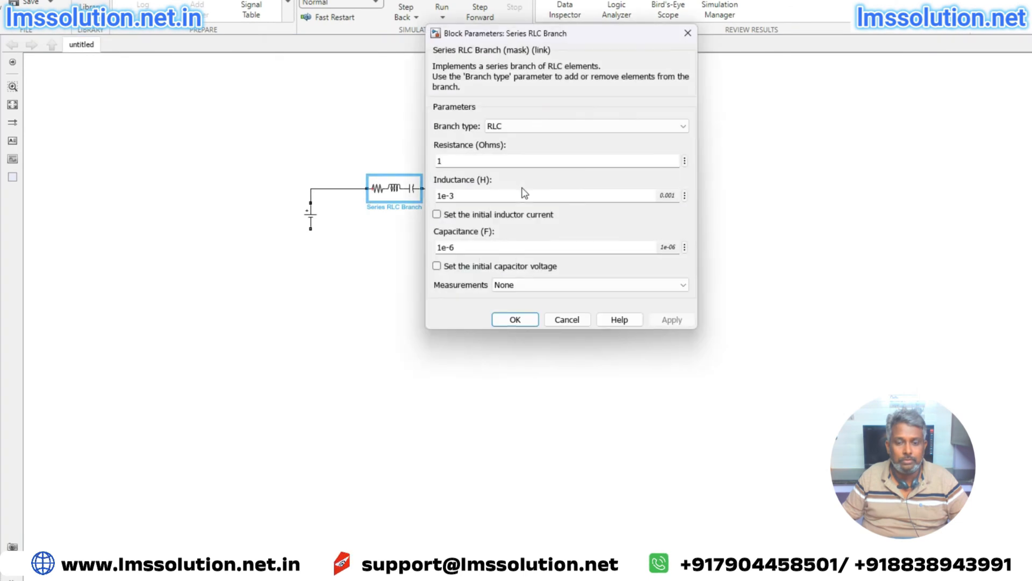
{"action": "left_click", "coordinate": [508, 128]}
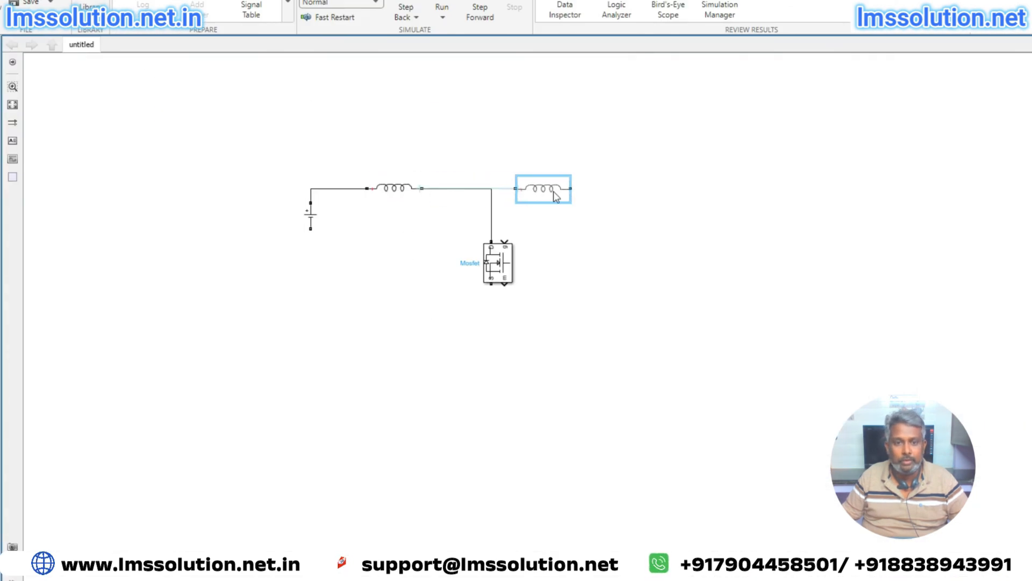
- Connect a copy of the inductor branch to the Mosfet's drain node and set its branch type to C
{"action": "left_click_drag", "start_coordinate": [556, 195], "coordinate": [559, 194]}
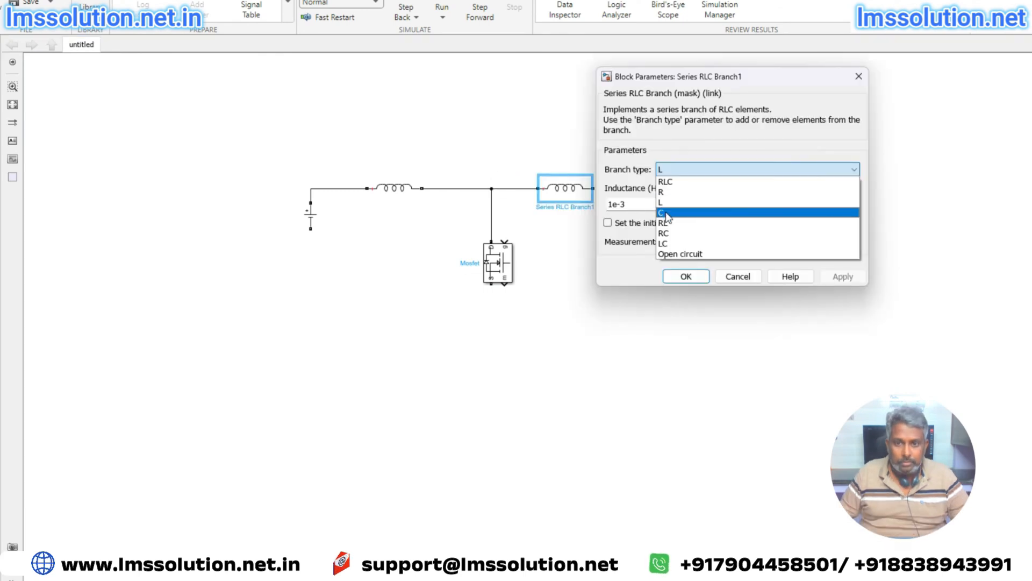
{"action": "left_click", "coordinate": [668, 211]}
{"action": "left_click", "coordinate": [685, 274]}
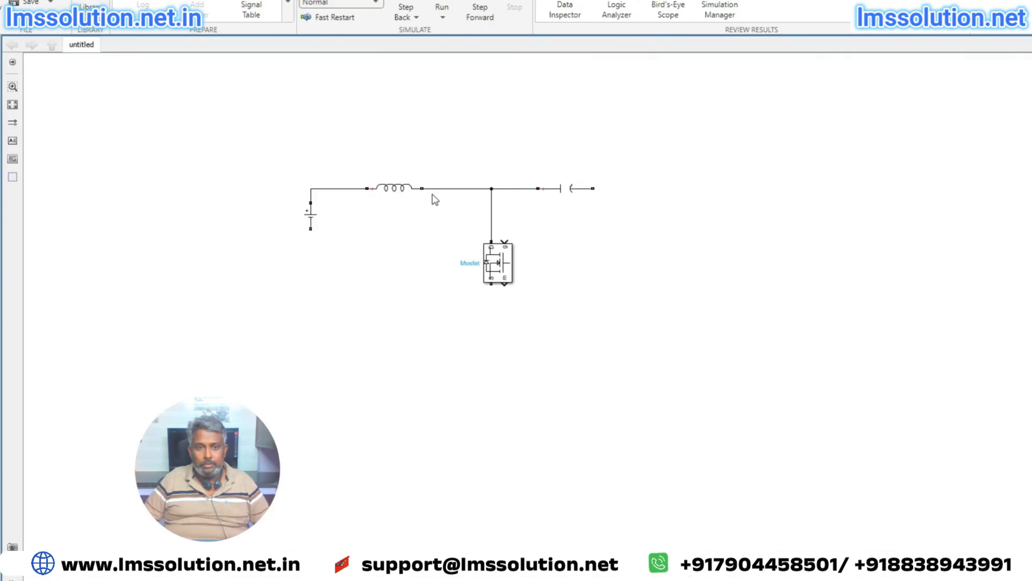
- Copy the inductor branch, rotate it vertically and wire the series capacitor's free end to its upper terminal
{"action": "left_click_drag", "start_coordinate": [403, 188], "coordinate": [659, 263]}
{"action": "key", "text": "ctrl+r"}
{"action": "left_click_drag", "start_coordinate": [592, 188], "coordinate": [648, 221]}
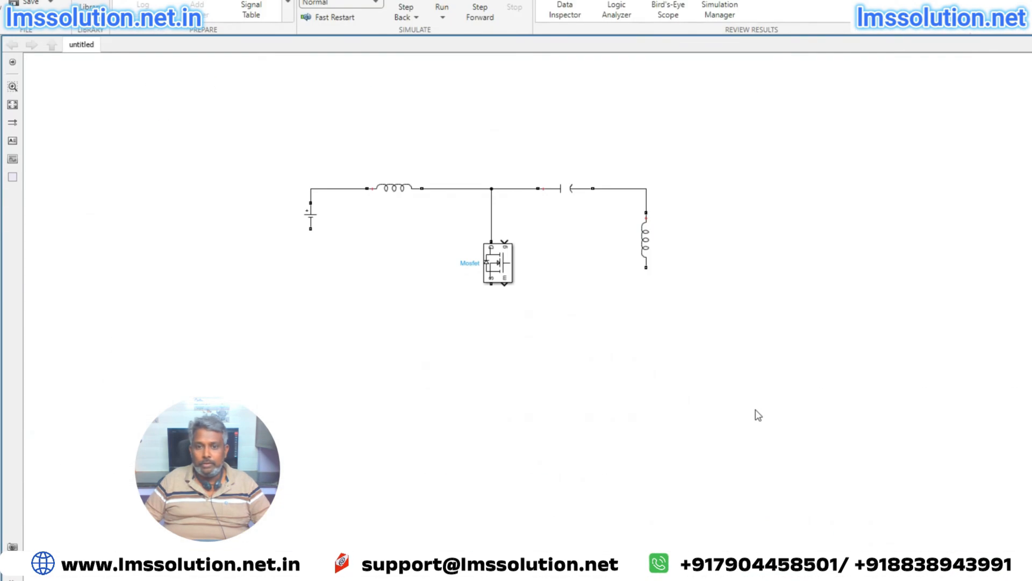
- Add a Diode block beyond the second inductor and connect its anode to the node between capacitor and inductor
{"action": "double_click", "coordinate": [754, 391]}
{"action": "type", "text": "diode"}
{"action": "key", "text": "Return"}
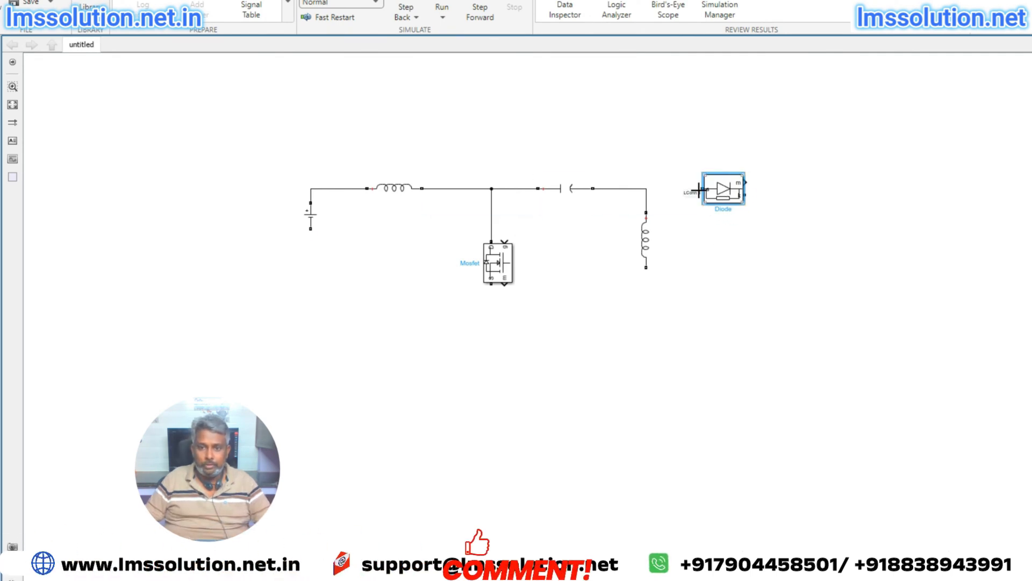
{"action": "left_click_drag", "start_coordinate": [699, 189], "coordinate": [646, 188]}
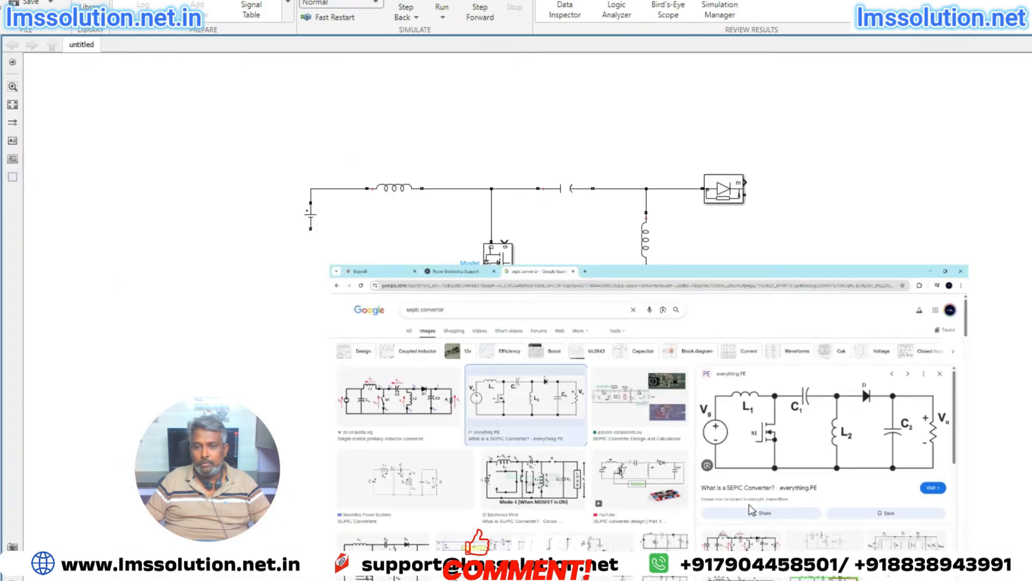
- Copy the series capacitor, rotate it vertically and connect it to the diode's cathode as the output capacitor
{"action": "left_click", "coordinate": [549, 186]}
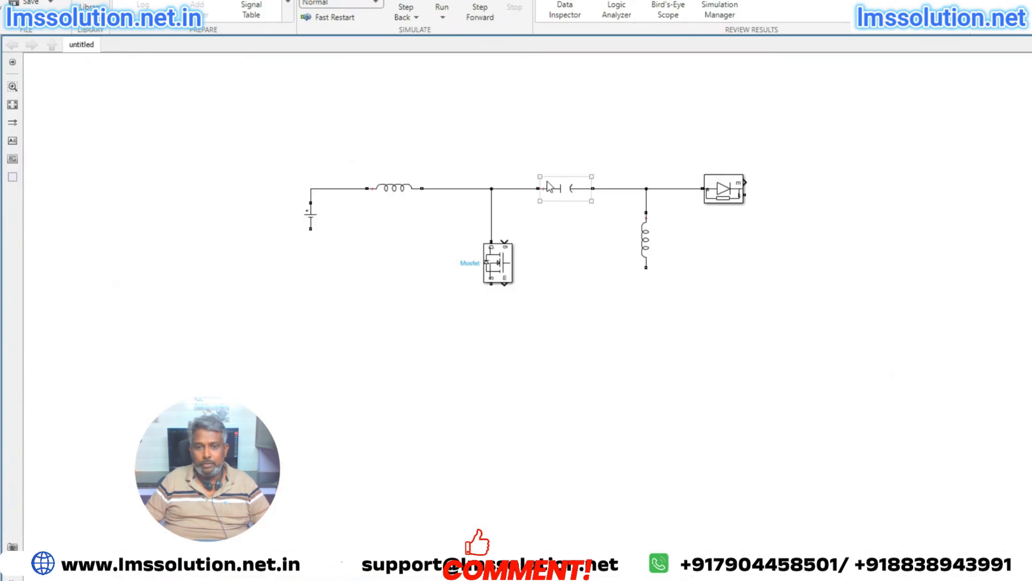
{"action": "left_click_drag", "start_coordinate": [563, 194], "coordinate": [773, 253]}
{"action": "key", "text": "ctrl+r"}
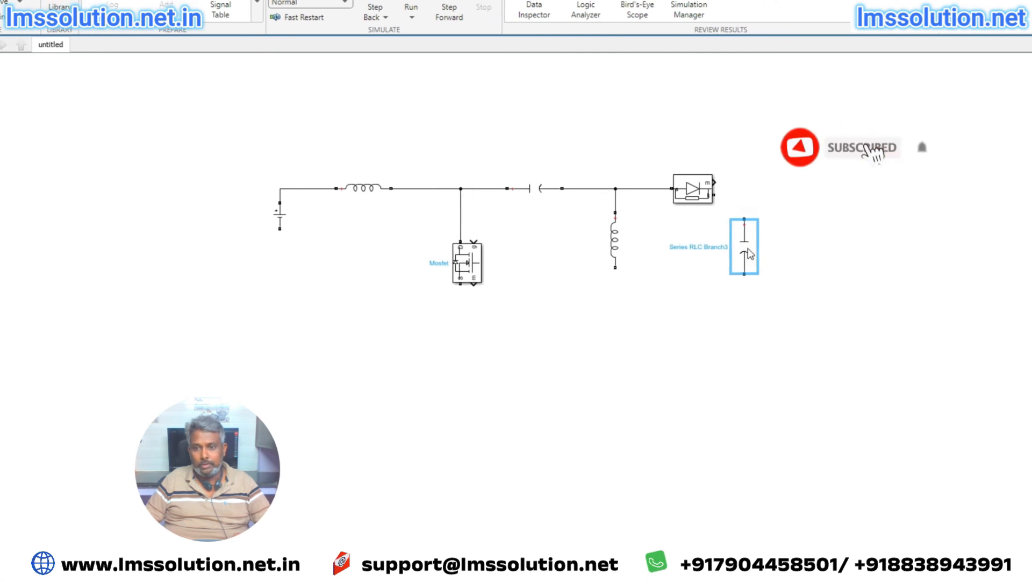
- Place a copy of the output capacitor beside it and set its branch type to R as the load
{"action": "left_click_drag", "start_coordinate": [745, 194], "coordinate": [890, 257]}
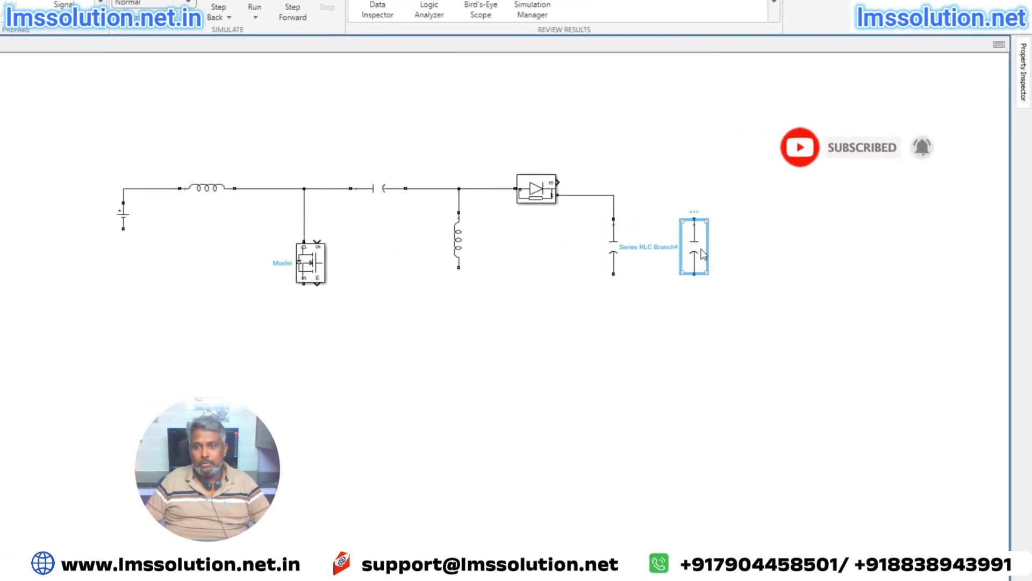
{"action": "double_click", "coordinate": [694, 247]}
{"action": "left_click", "coordinate": [854, 229]}
{"action": "left_click", "coordinate": [855, 250]}
{"action": "left_click", "coordinate": [797, 332]}
- Wire the DC source's negative terminal to the load resistor and join the Mosfet source, second inductor and output capacitor to this return line
{"action": "left_click", "coordinate": [123, 221]}
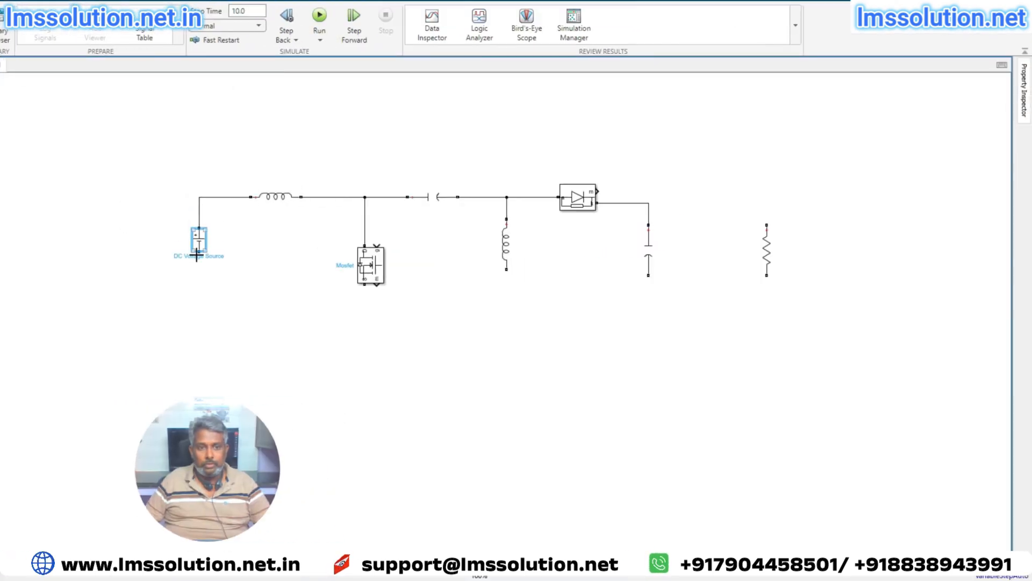
{"action": "left_click_drag", "start_coordinate": [589, 334], "coordinate": [766, 276]}
{"action": "left_click", "coordinate": [449, 297]}
{"action": "left_click_drag", "start_coordinate": [450, 298], "coordinate": [451, 321]}
{"action": "left_click_drag", "start_coordinate": [364, 284], "coordinate": [365, 321]}
{"action": "left_click_drag", "start_coordinate": [507, 269], "coordinate": [505, 319]}
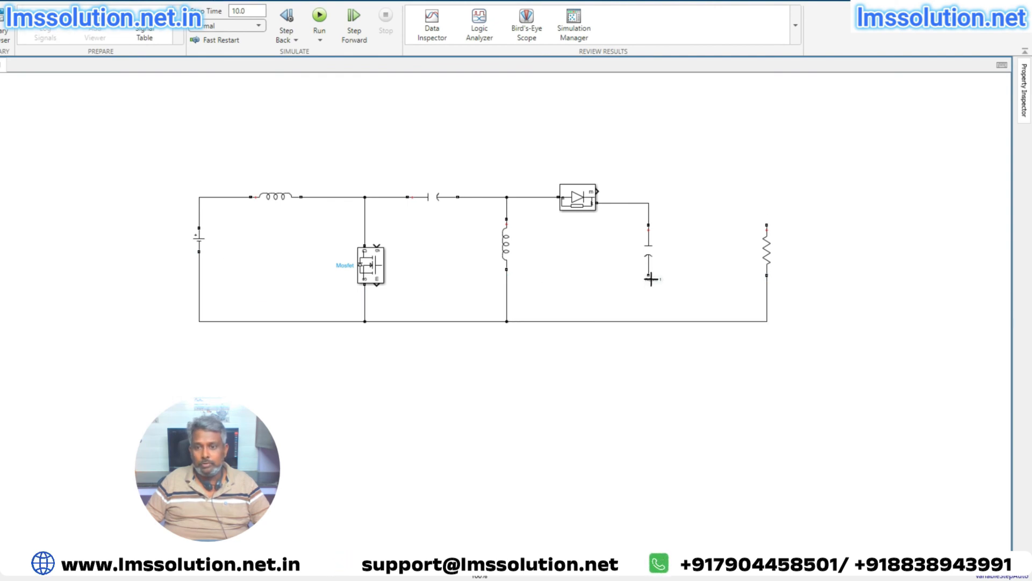
- Insert a Current Measurement block in series with the load resistor and connect a Voltage Measurement block across it
{"action": "double_click", "coordinate": [709, 254]}
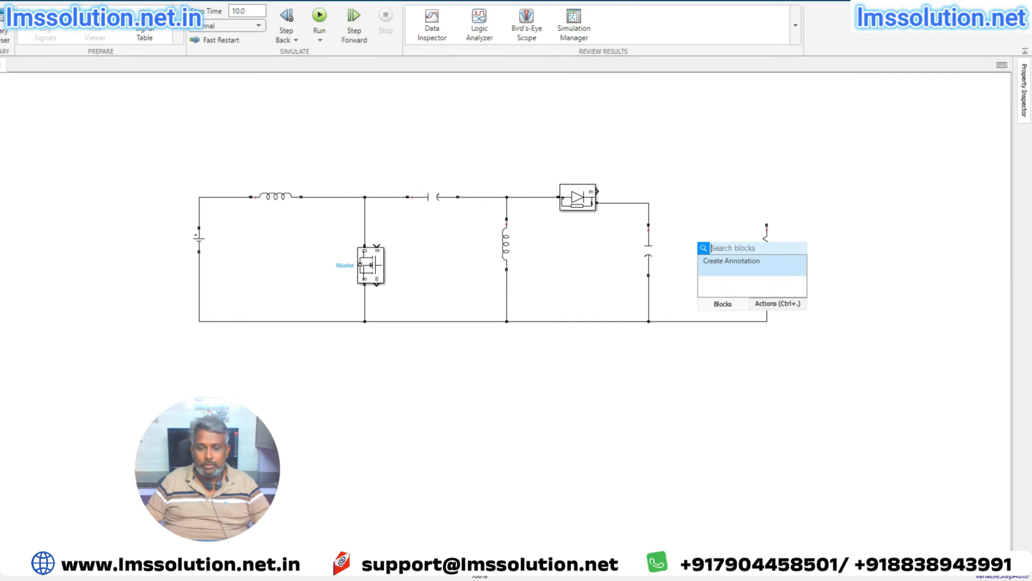
{"action": "key", "text": "Escape"}
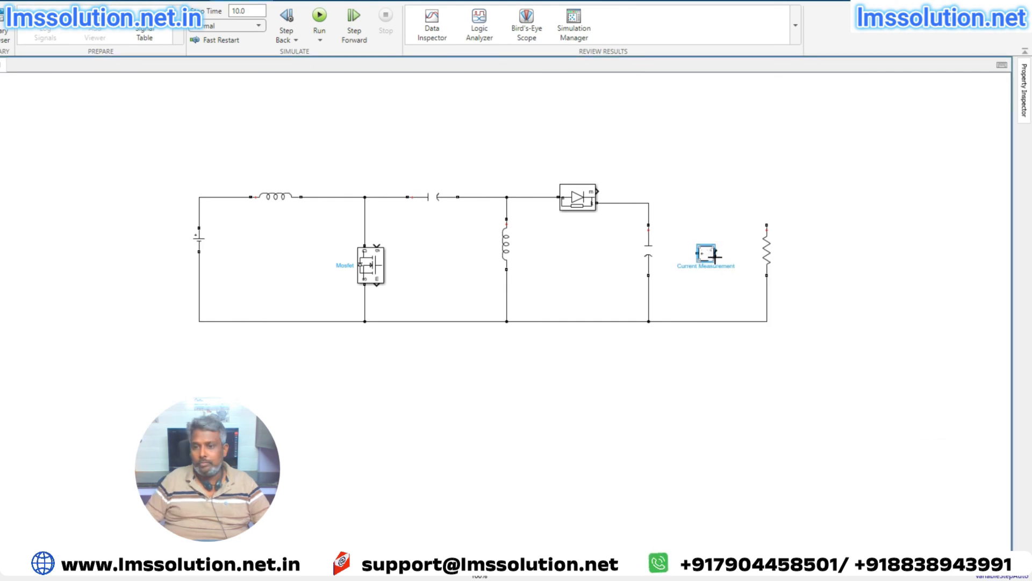
{"action": "double_click", "coordinate": [832, 262]}
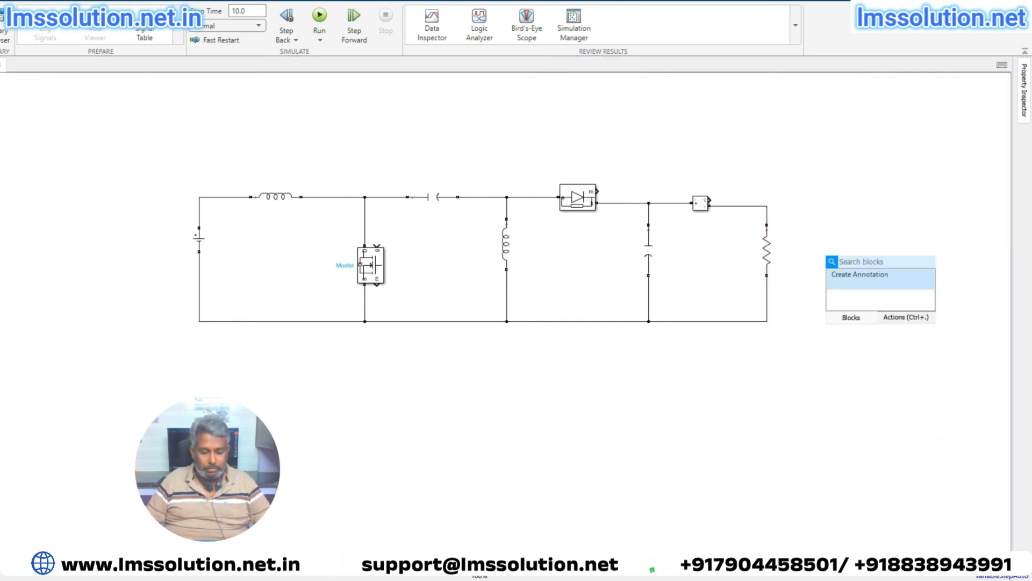
{"action": "type", "text": "voltage"}
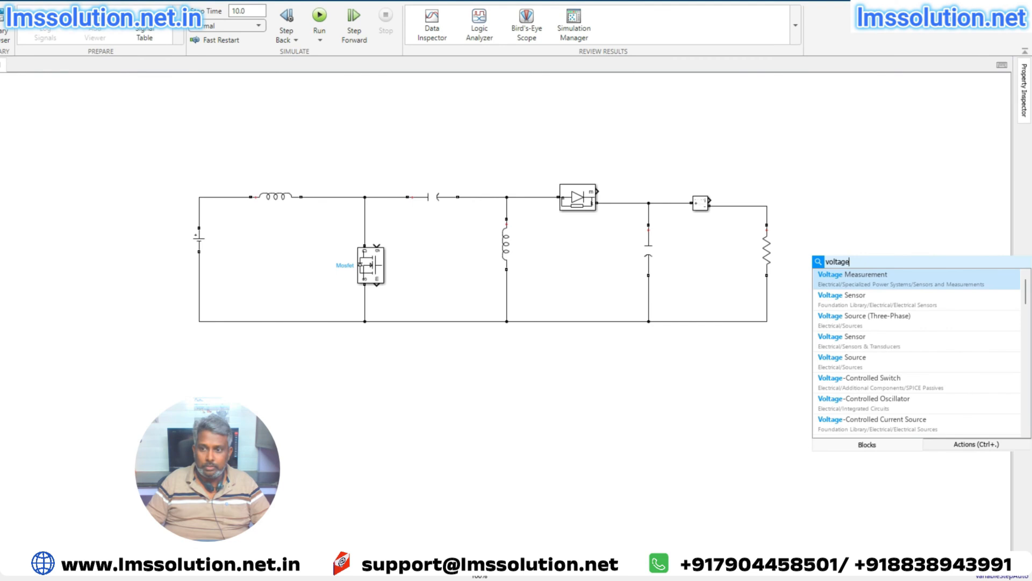
{"action": "key", "text": "Return"}
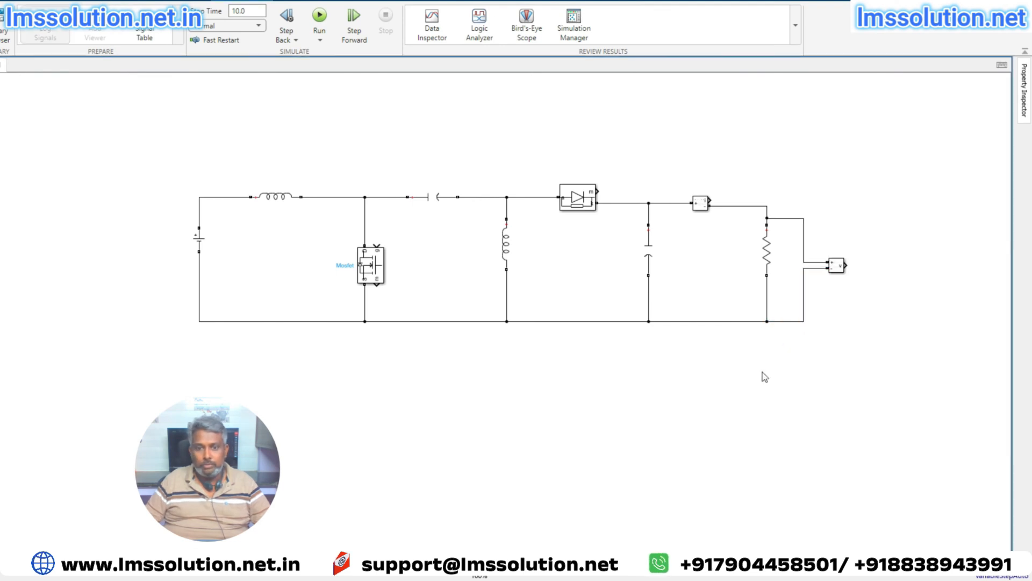
- Review the reference SEPIC circuit image and find the component calculations in the ChatGPT answer
{"action": "left_click", "coordinate": [618, 529]}
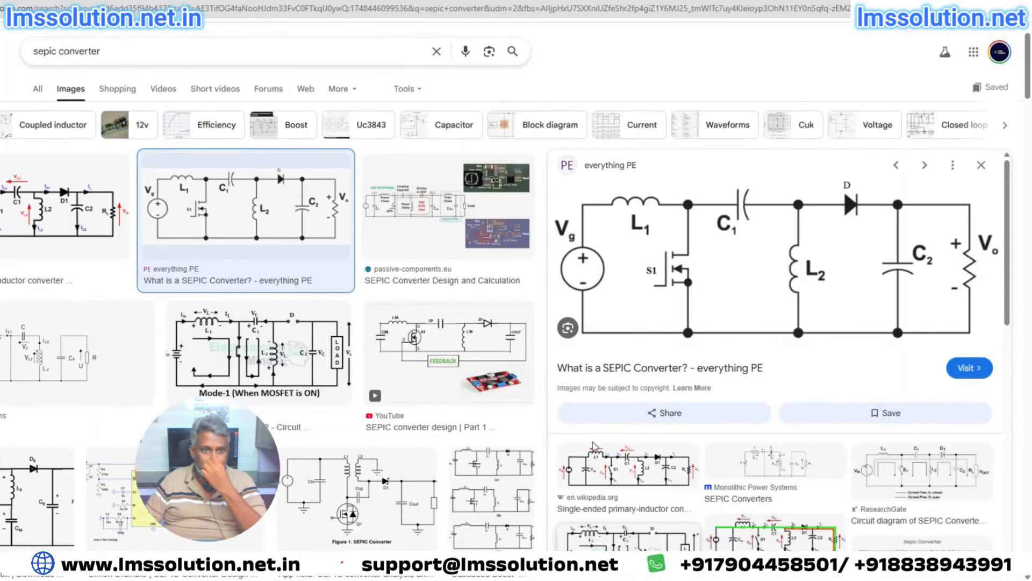
{"action": "left_click", "coordinate": [215, 11]}
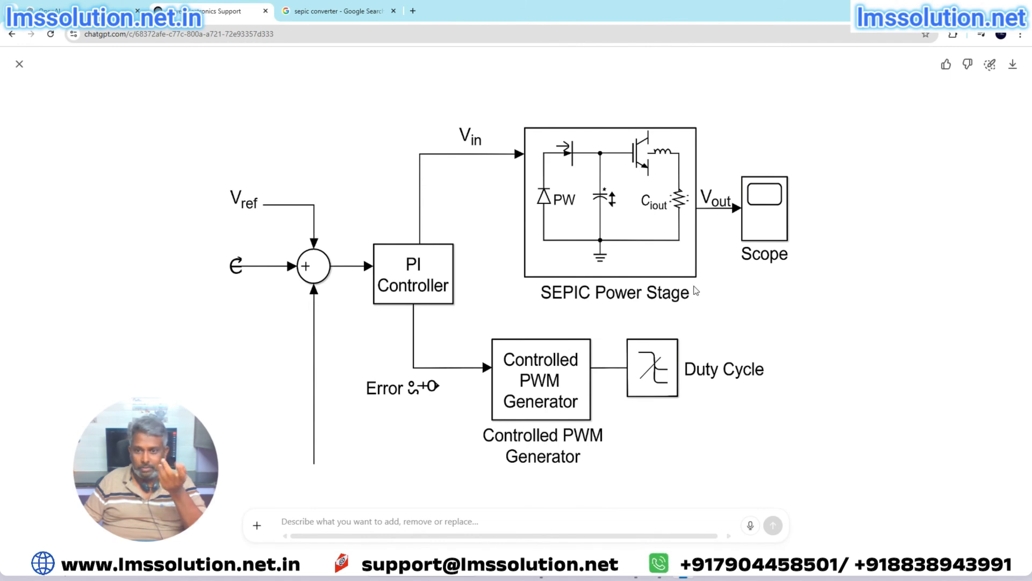
{"action": "key", "text": "Escape"}
{"action": "scroll", "coordinate": [599, 378], "scroll_direction": "up", "scroll_amount": 10}
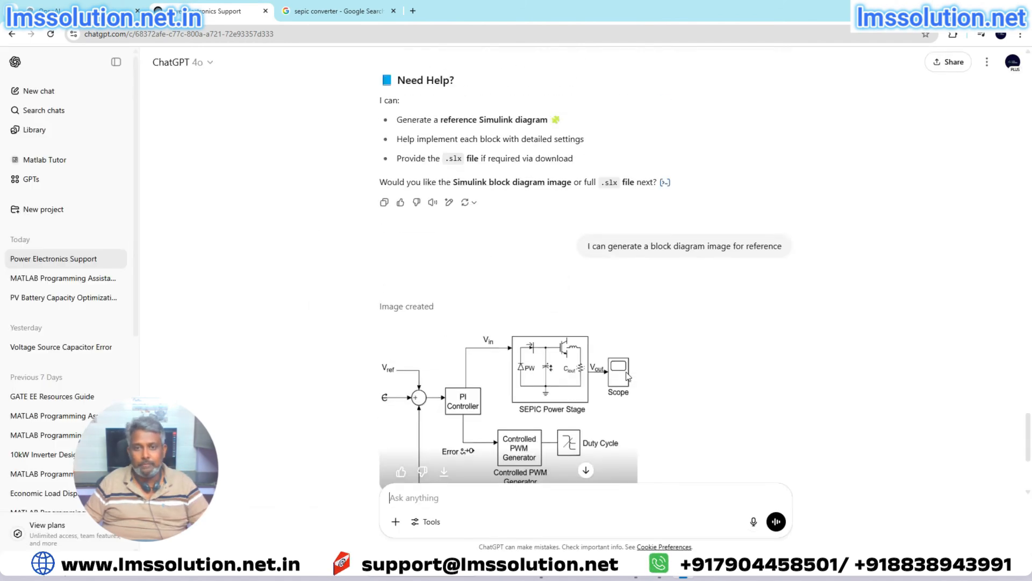
{"action": "scroll", "coordinate": [627, 372], "scroll_direction": "up", "scroll_amount": 20}
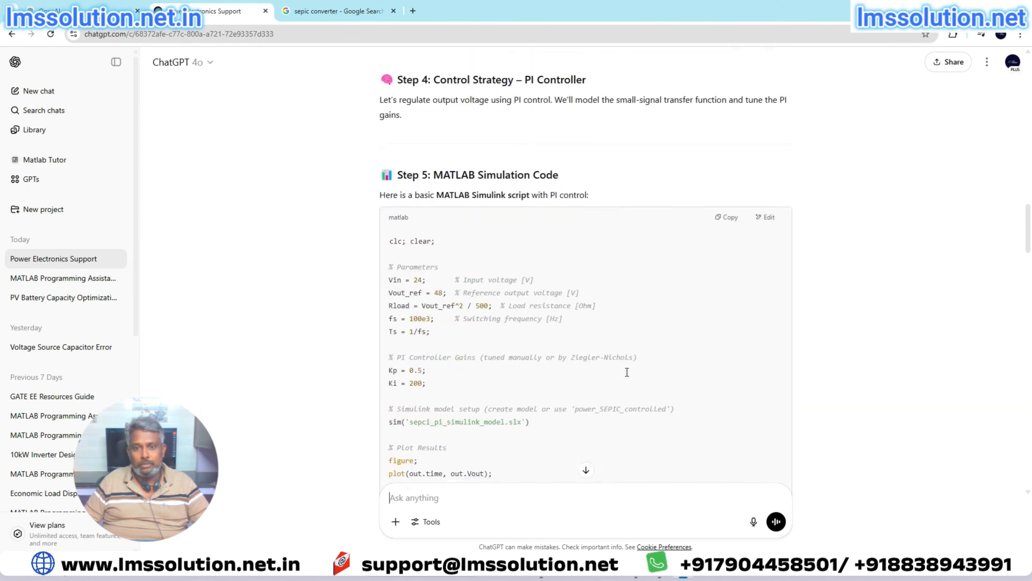
{"action": "scroll", "coordinate": [628, 376], "scroll_direction": "up", "scroll_amount": 1}
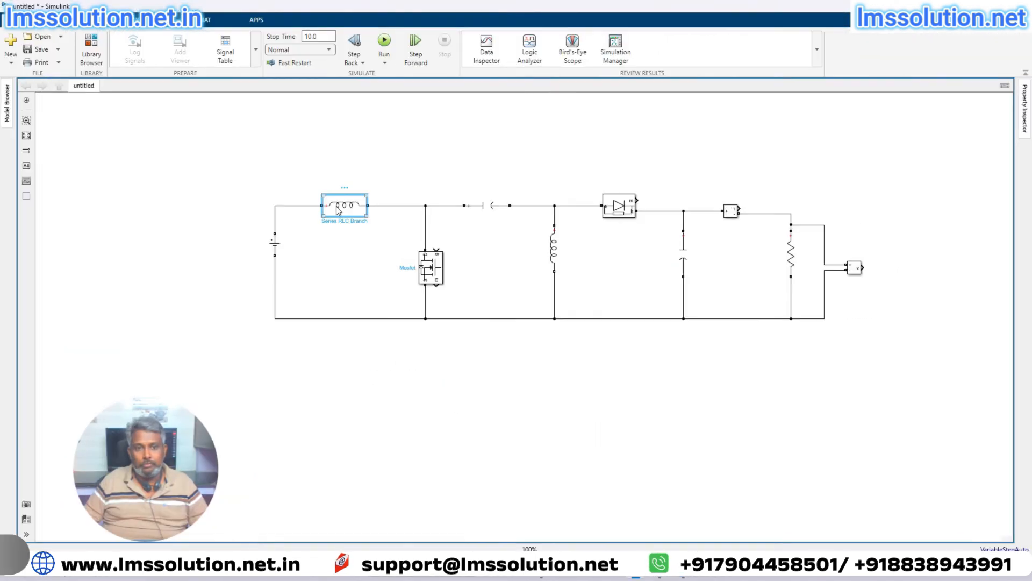
- Set the inductance of both inductor branches to 47e-3 H
{"action": "double_click", "coordinate": [344, 204]}
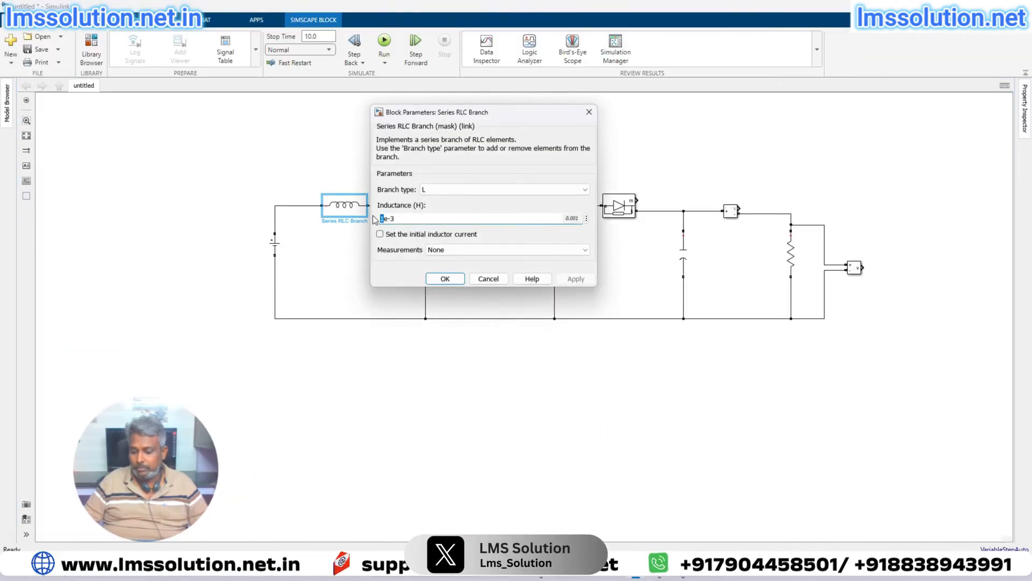
{"action": "key", "text": "Return"}
{"action": "double_click", "coordinate": [555, 248]}
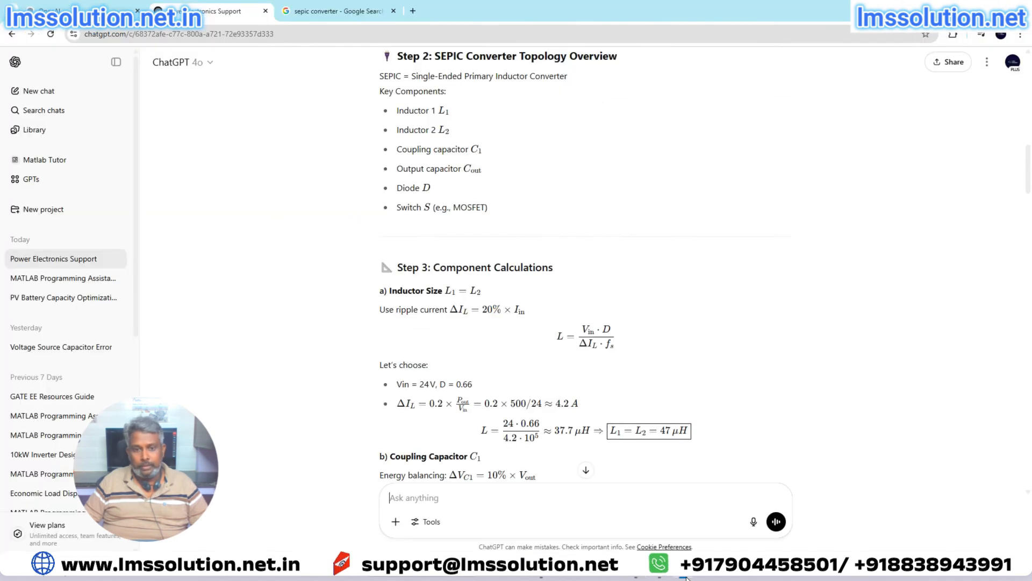
- Look up the calculated capacitor values in ChatGPT and set the output capacitor's capacitance to 100e-6 F
{"action": "scroll", "coordinate": [475, 365], "scroll_direction": "down", "scroll_amount": 2}
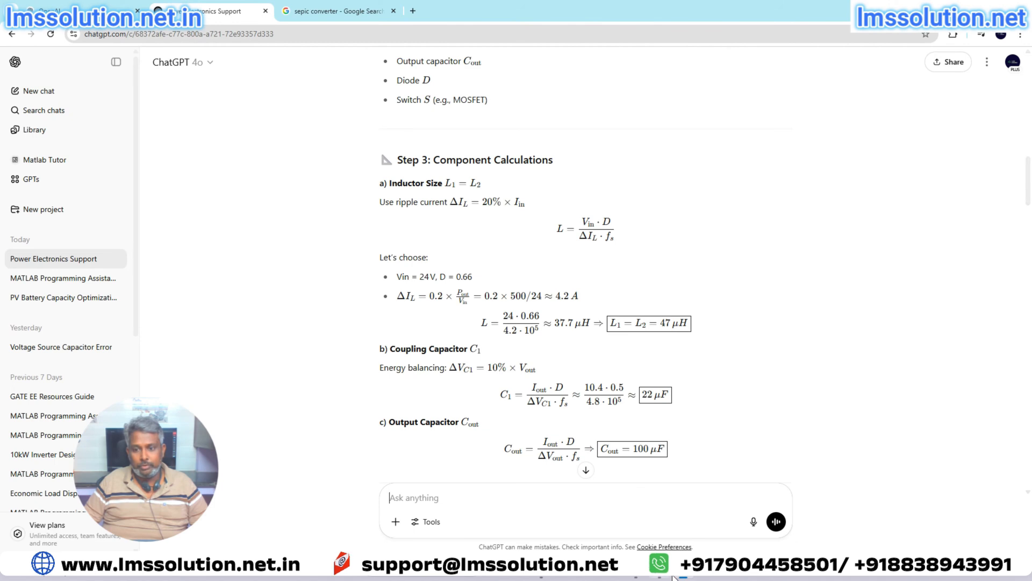
{"action": "key", "text": "alt+Tab"}
{"action": "type", "text": "100"}
{"action": "key", "text": "Return"}
- Check the calculated inductor size and correct the inductance of both inductor branches to 47e-6 H
{"action": "left_click", "coordinate": [357, 210]}
{"action": "double_click", "coordinate": [357, 210]}
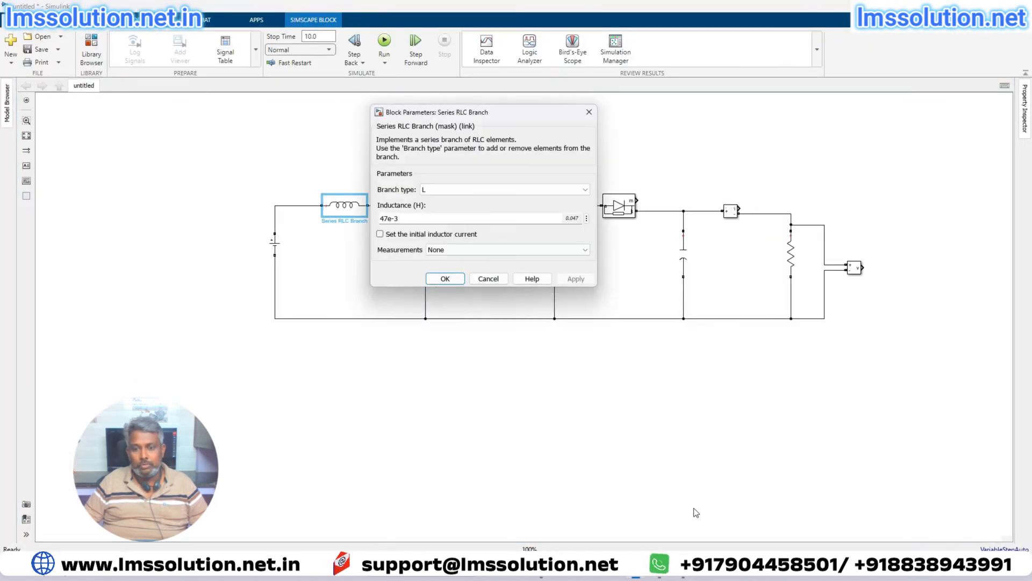
{"action": "left_click", "coordinate": [702, 577]}
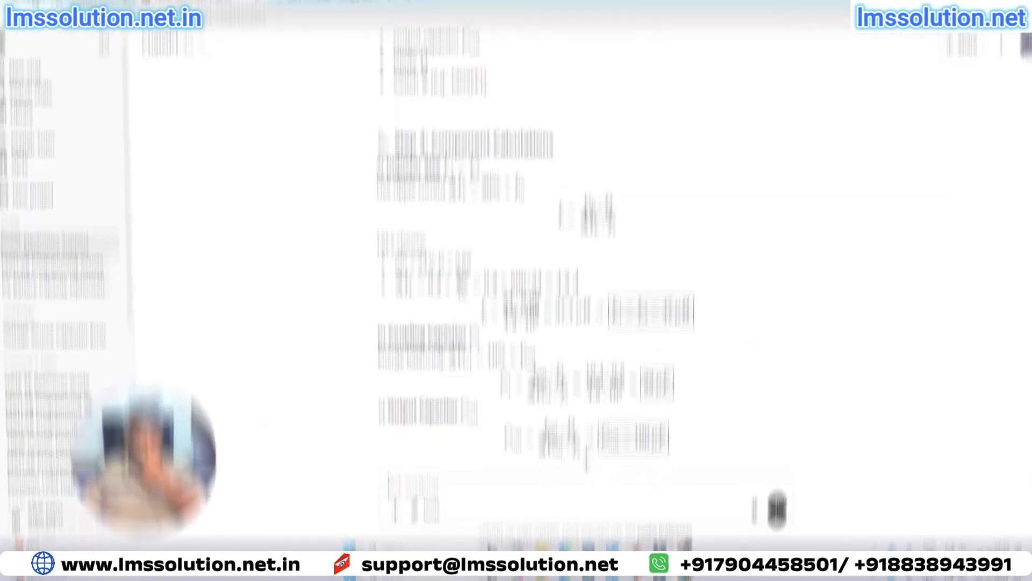
{"action": "left_click", "coordinate": [657, 576]}
{"action": "double_click", "coordinate": [424, 219]}
{"action": "type", "text": "47e-3"}
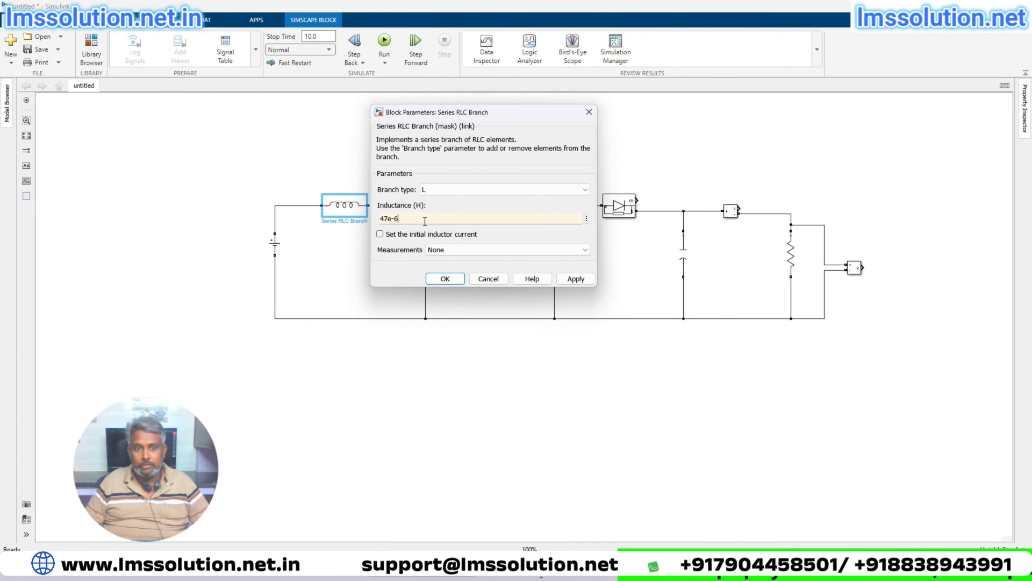
{"action": "key", "text": "Return"}
{"action": "double_click", "coordinate": [553, 247]}
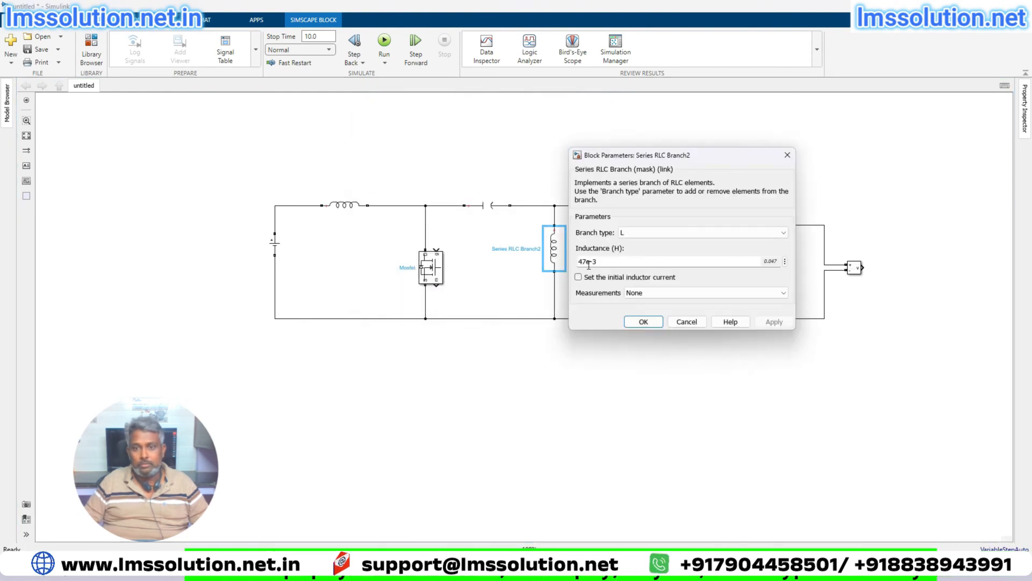
{"action": "key", "text": "Return"}
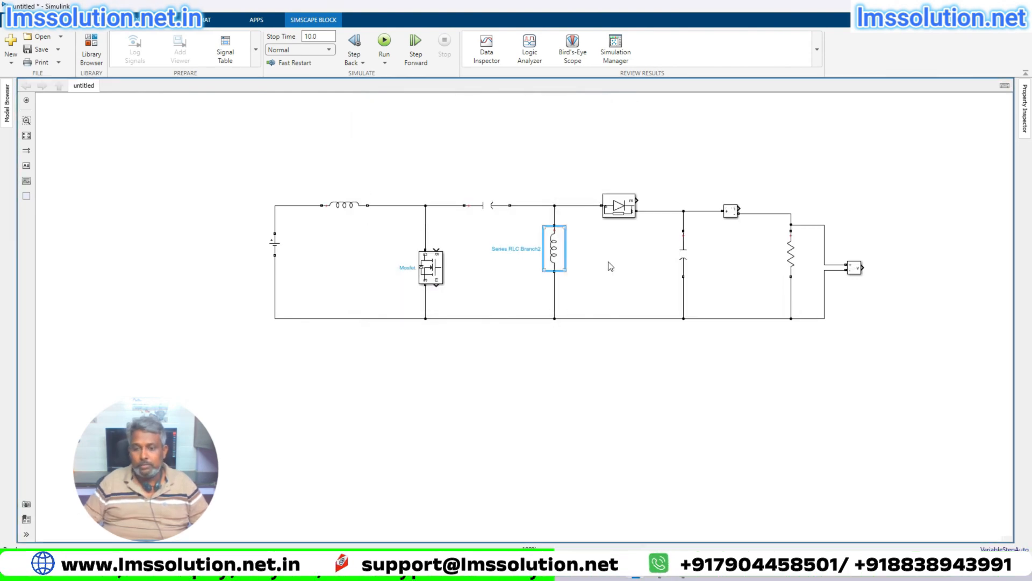
- Recheck the calculated output capacitance and enter 100e-6 F in the output capacitor's parameters
{"action": "key", "text": "alt+Tab"}
{"action": "key", "text": "alt+Tab"}
{"action": "double_click", "coordinate": [683, 253]}
{"action": "type", "text": "00e-6"}
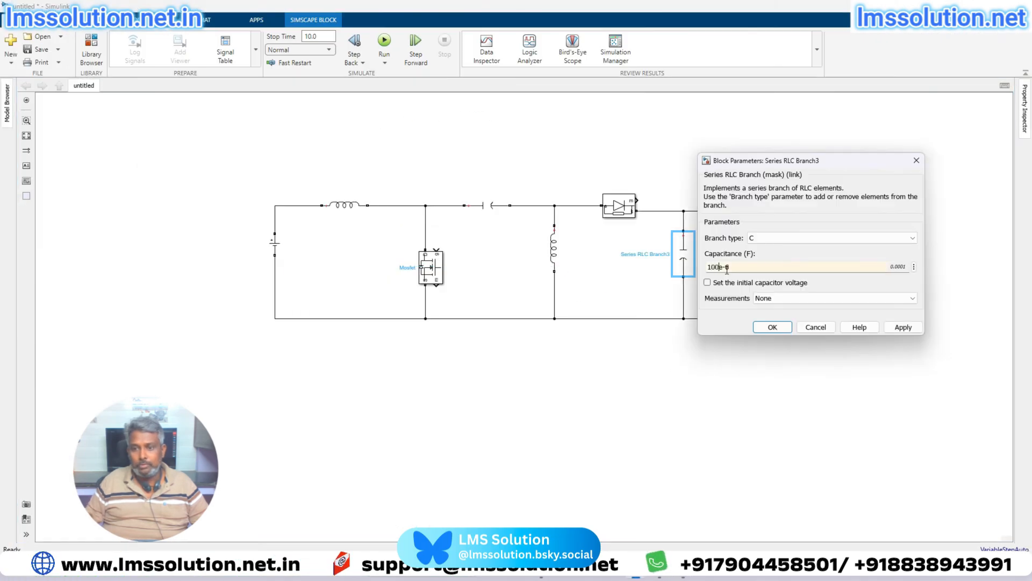
{"action": "key", "text": "Return"}
- Look up the output specifications and set the load resistor's resistance to 48*48 divided by the 500 W output power
{"action": "key", "text": "alt+Tab"}
{"action": "scroll", "coordinate": [669, 459], "scroll_direction": "down", "scroll_amount": 1}
{"action": "scroll", "coordinate": [670, 459], "scroll_direction": "up", "scroll_amount": 7}
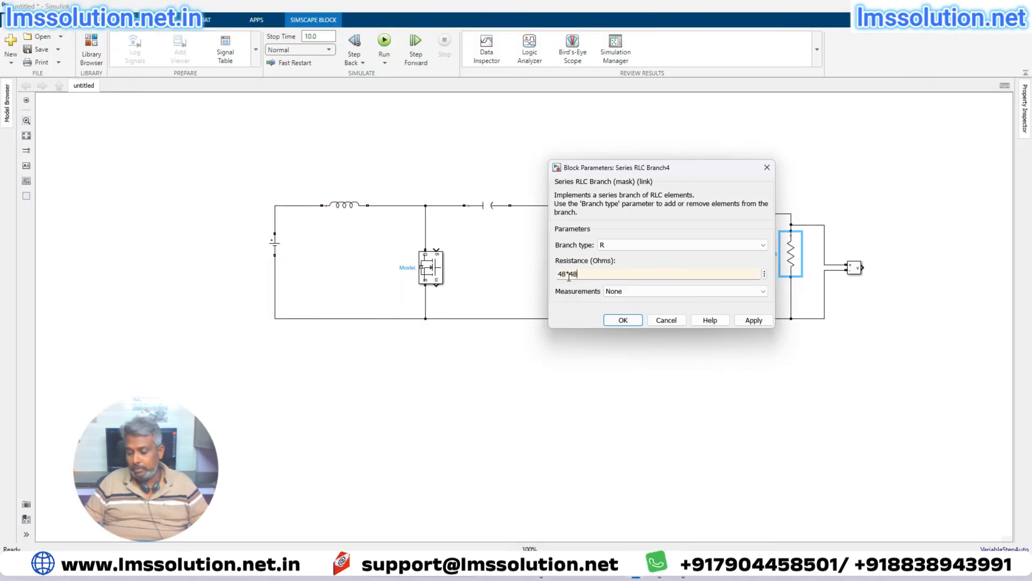
{"action": "key", "text": "Return"}
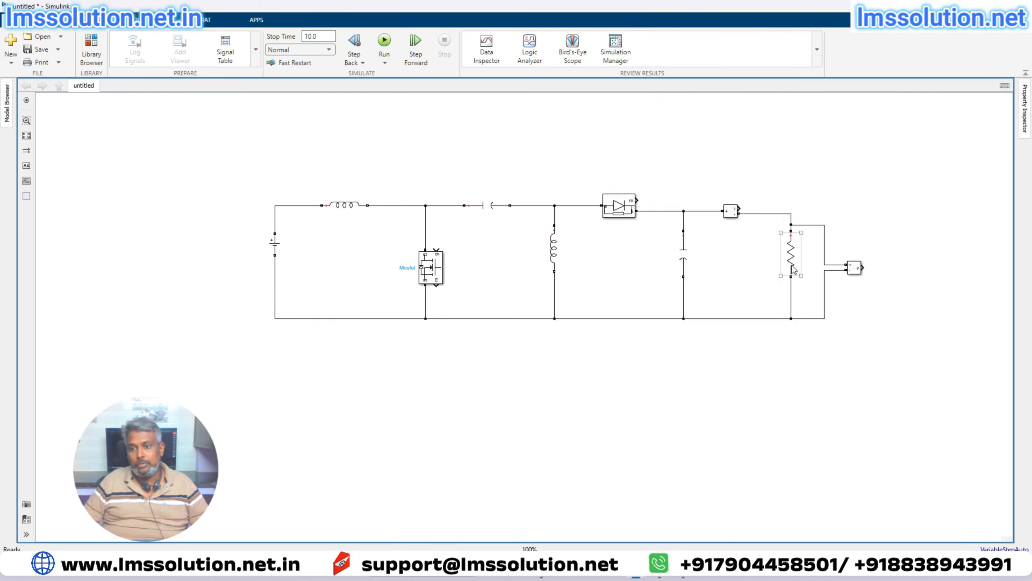
- Check the specified switching frequency, add a PWM Generator (DC-DC) block and connect its output to the Mosfet's gate
{"action": "left_click", "coordinate": [795, 382]}
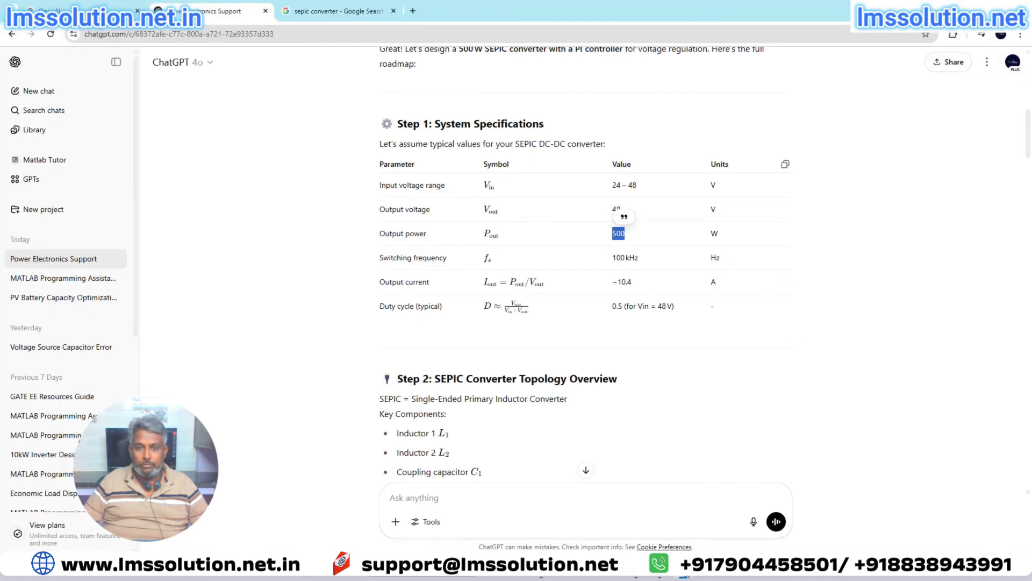
{"action": "left_click_drag", "start_coordinate": [617, 257], "coordinate": [638, 258]}
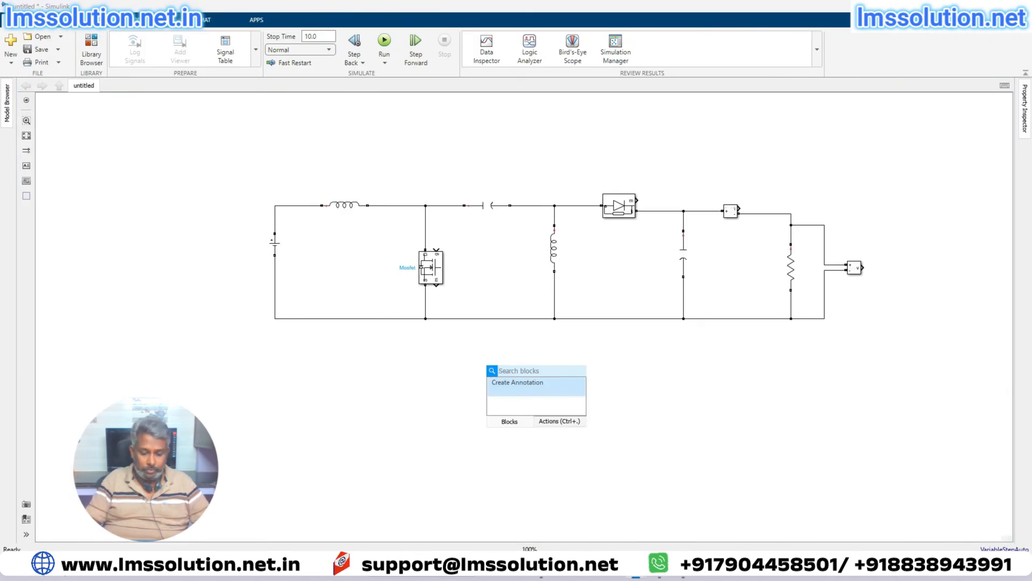
{"action": "type", "text": "pwm"}
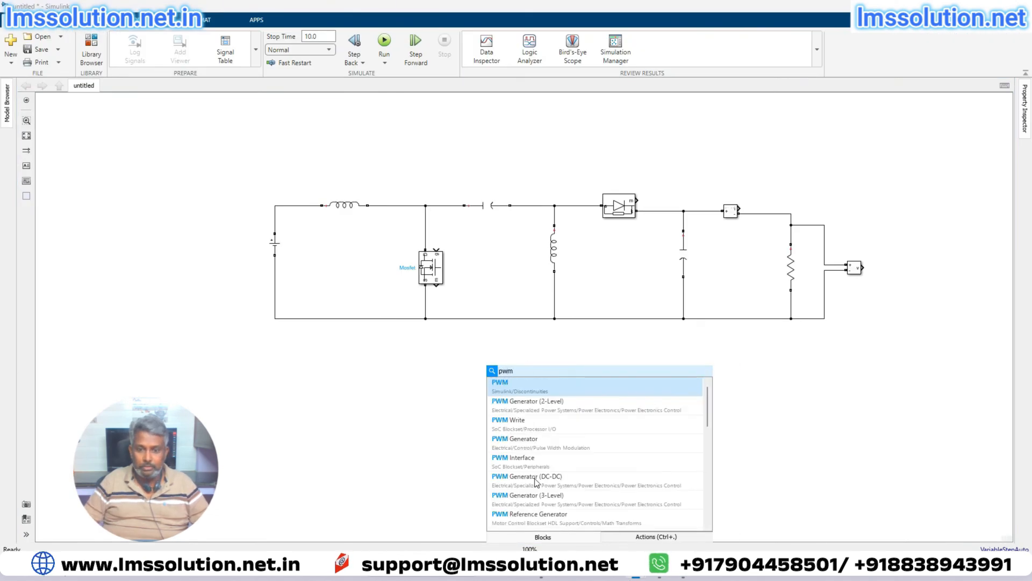
{"action": "left_click", "coordinate": [535, 483]}
- Add a Constant block with value 0.5 and connect it to the PWM generator's duty cycle input
{"action": "double_click", "coordinate": [330, 424]}
{"action": "type", "text": "cons"}
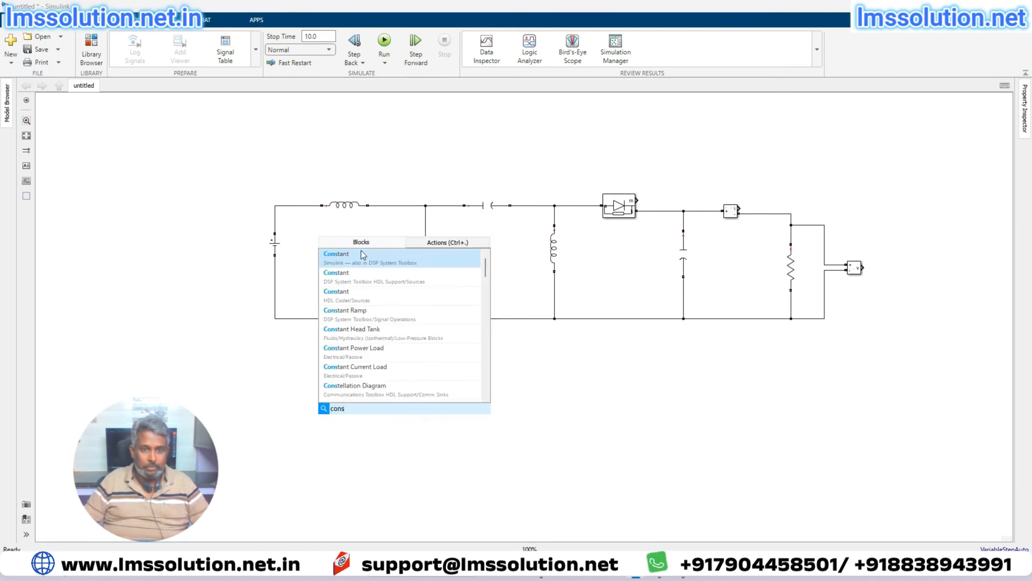
{"action": "left_click", "coordinate": [361, 254]}
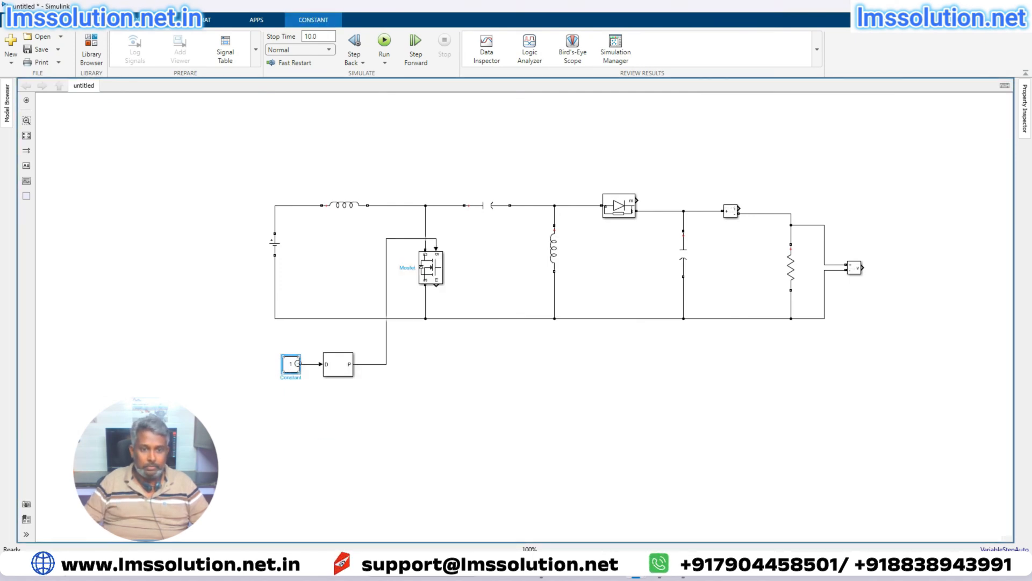
{"action": "double_click", "coordinate": [296, 366]}
{"action": "type", "text": "0.5"}
{"action": "key", "text": "Return"}
- Set the PWM generator's switching frequency to 100e3 Hz and enter the input voltage in the DC voltage source's parameters
{"action": "double_click", "coordinate": [337, 363]}
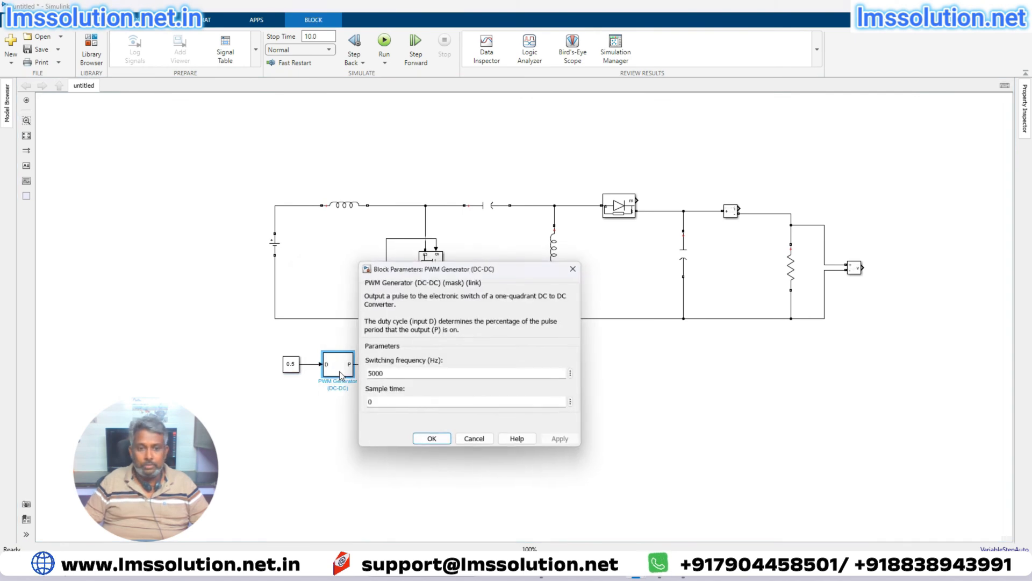
{"action": "left_click", "coordinate": [390, 372]}
{"action": "key", "text": "Return"}
{"action": "double_click", "coordinate": [275, 247]}
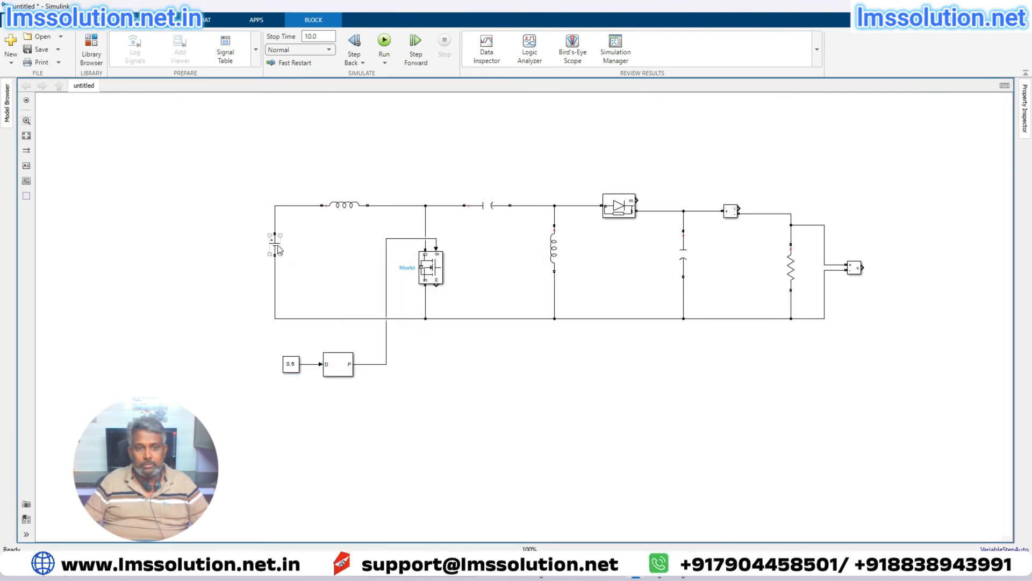
{"action": "double_click", "coordinate": [304, 244]}
{"action": "type", "text": "15"}
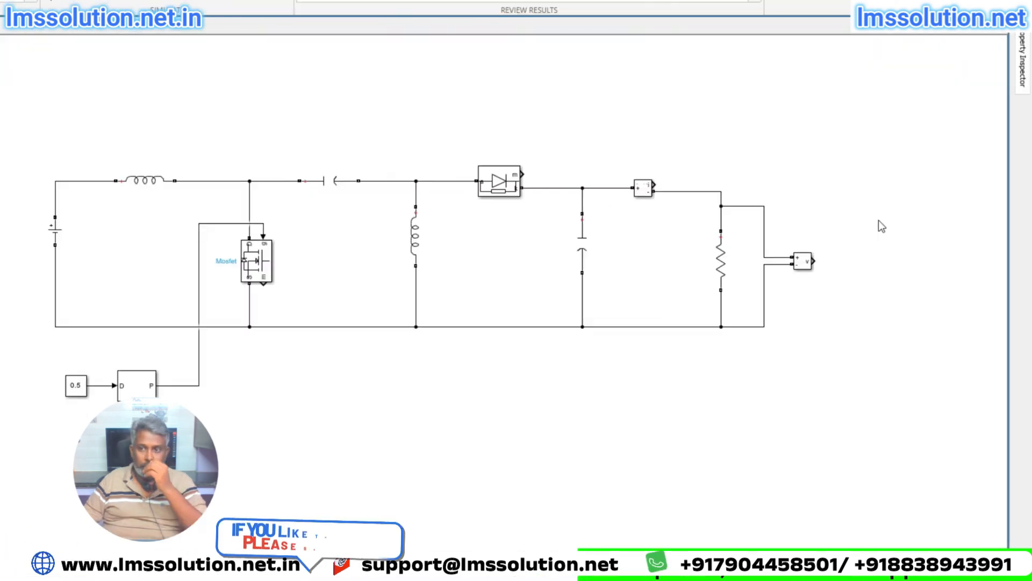
- Add a Scope block beside the voltage measurement and configure it with 3 input ports and three stacked displays
{"action": "double_click", "coordinate": [873, 206]}
{"action": "type", "text": "sc"}
{"action": "key", "text": "Return"}
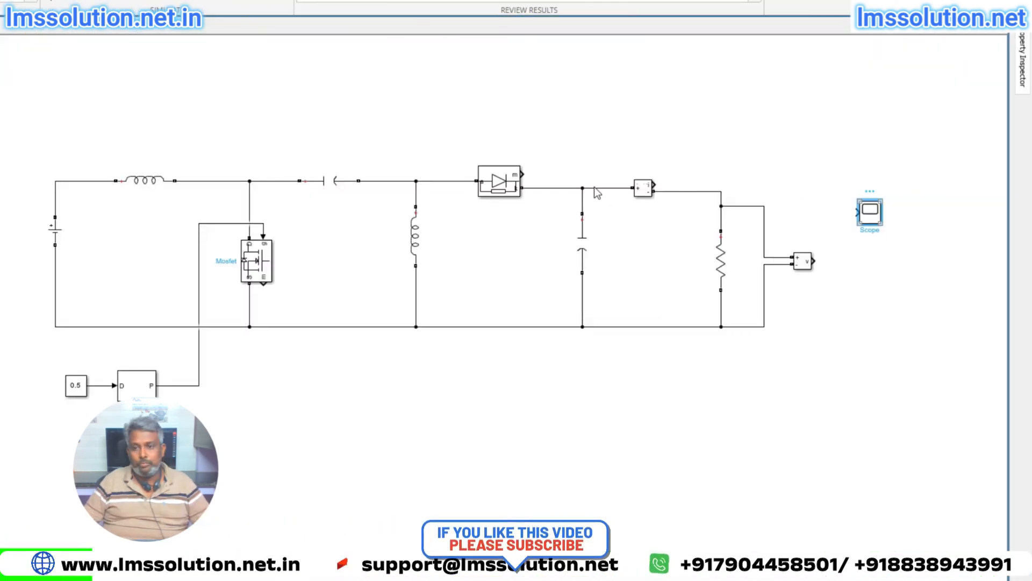
{"action": "key", "text": "Return"}
{"action": "left_click", "coordinate": [241, 116]}
{"action": "left_click", "coordinate": [300, 150]}
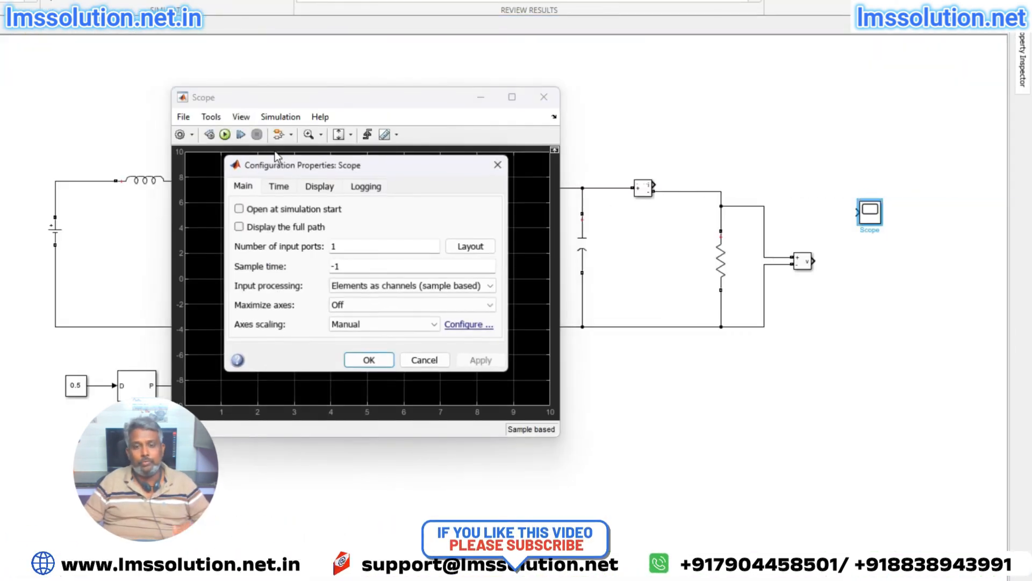
{"action": "double_click", "coordinate": [334, 246]}
{"action": "type", "text": "3"}
{"action": "left_click", "coordinate": [472, 246]}
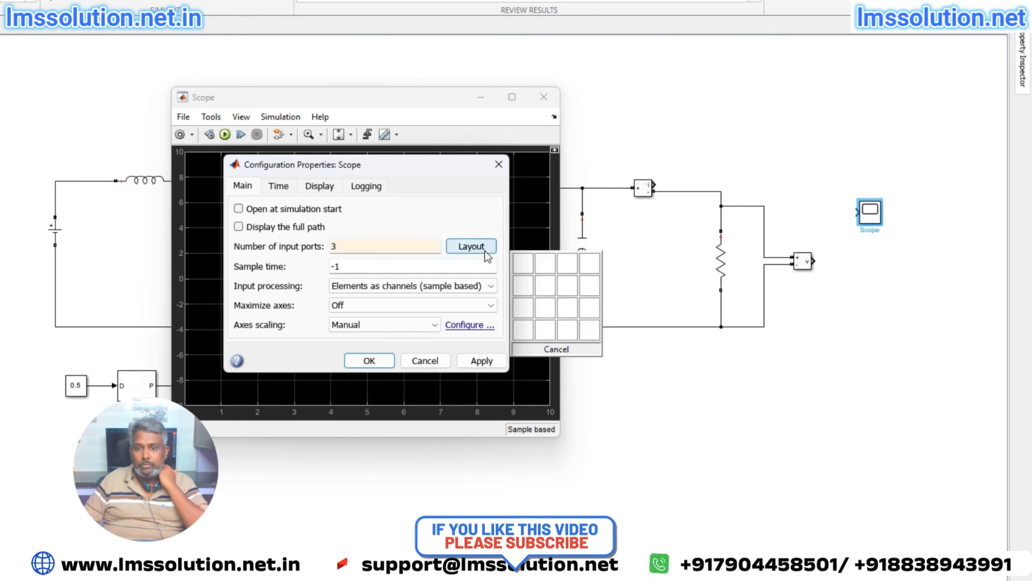
{"action": "left_click", "coordinate": [527, 314]}
{"action": "left_click", "coordinate": [369, 361]}
- Connect the voltage and current measurements to the scope's first two inputs, and feed their product through a Product block into the third
{"action": "left_click_drag", "start_coordinate": [814, 260], "coordinate": [654, 185]}
{"action": "left_click_drag", "start_coordinate": [889, 223], "coordinate": [956, 227]}
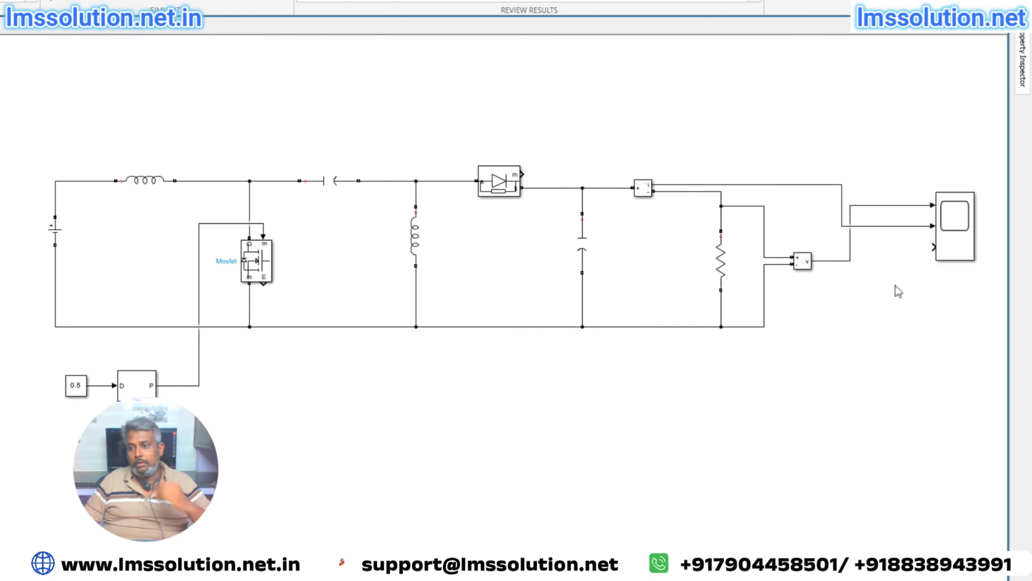
{"action": "double_click", "coordinate": [894, 282]}
{"action": "type", "text": "product"}
{"action": "key", "text": "Return"}
{"action": "left_click_drag", "start_coordinate": [903, 268], "coordinate": [870, 225]}
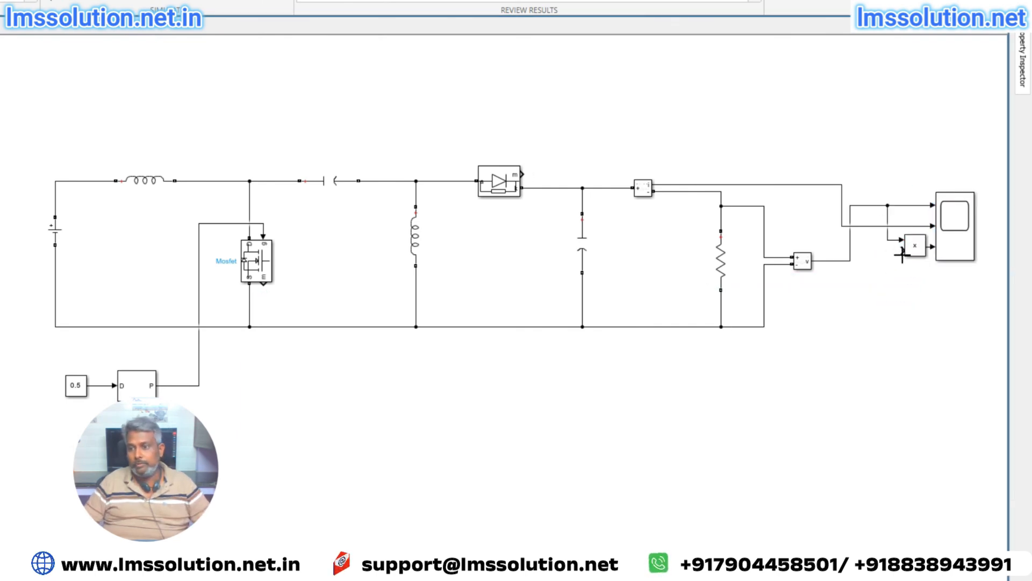
- Add a powergui block above the circuit, open the scope and start the simulation
{"action": "double_click", "coordinate": [215, 106]}
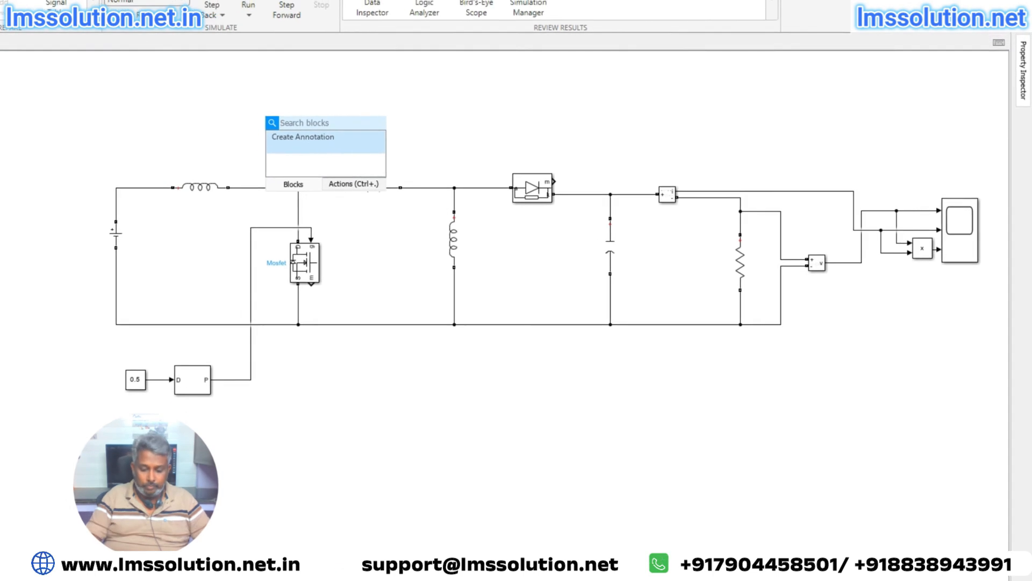
{"action": "type", "text": "powergui"}
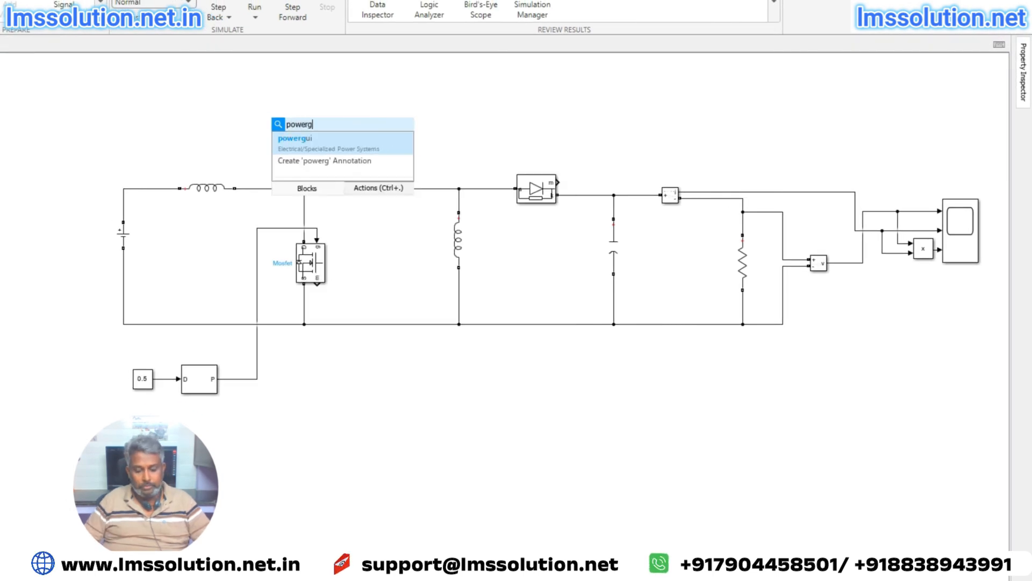
{"action": "key", "text": "Return"}
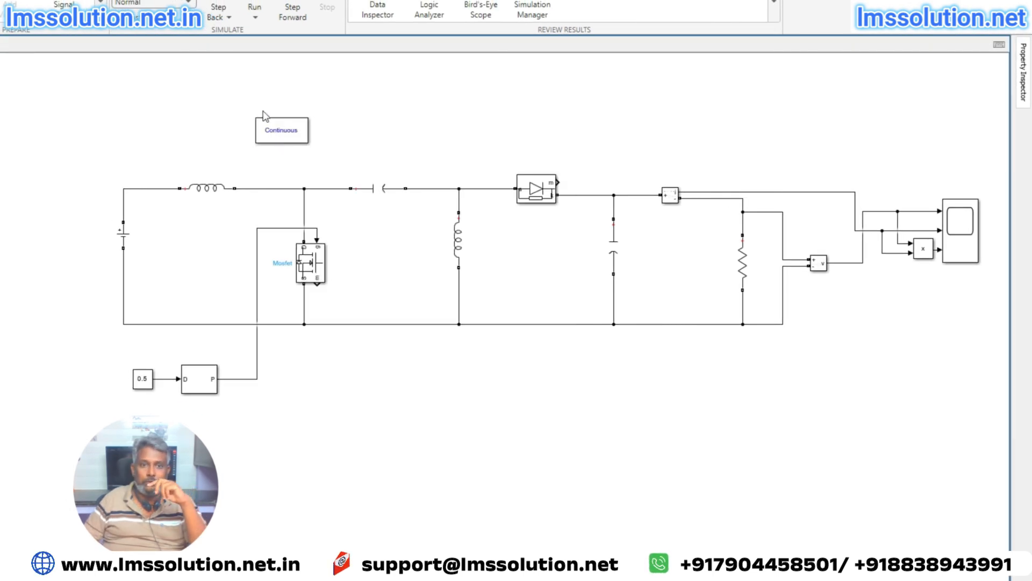
{"action": "double_click", "coordinate": [968, 232]}
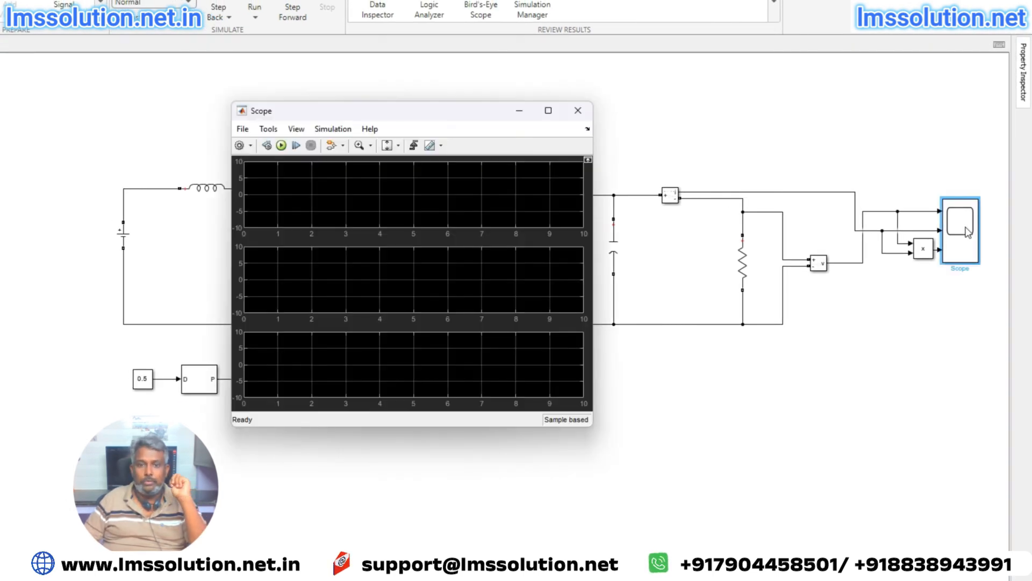
{"action": "left_click", "coordinate": [281, 145]}
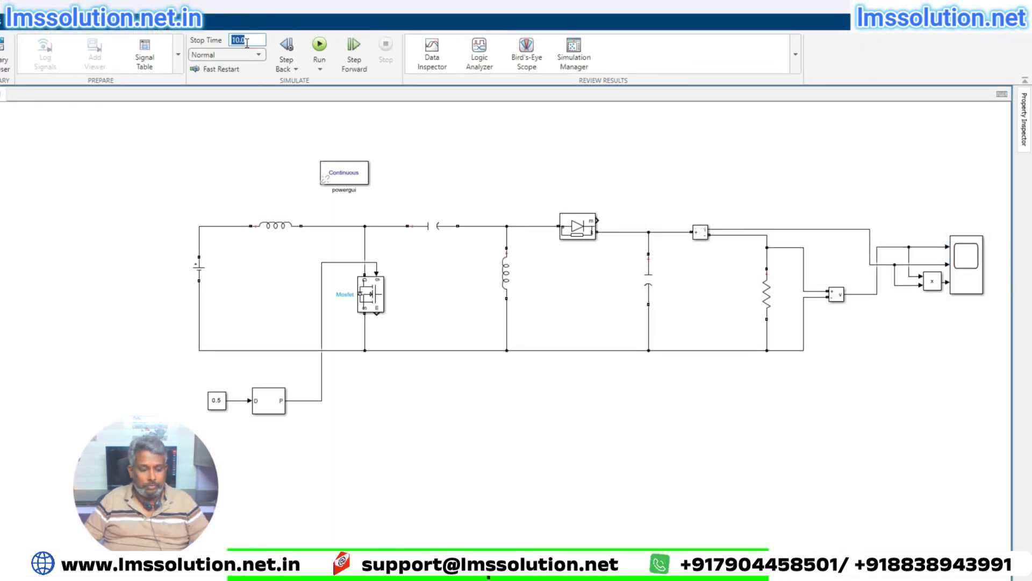
- Set the simulation stop time to 1 and powergui's simulation type to discrete with a sample time of 1e-6 s
{"action": "double_click", "coordinate": [344, 172]}
{"action": "left_click", "coordinate": [456, 77]}
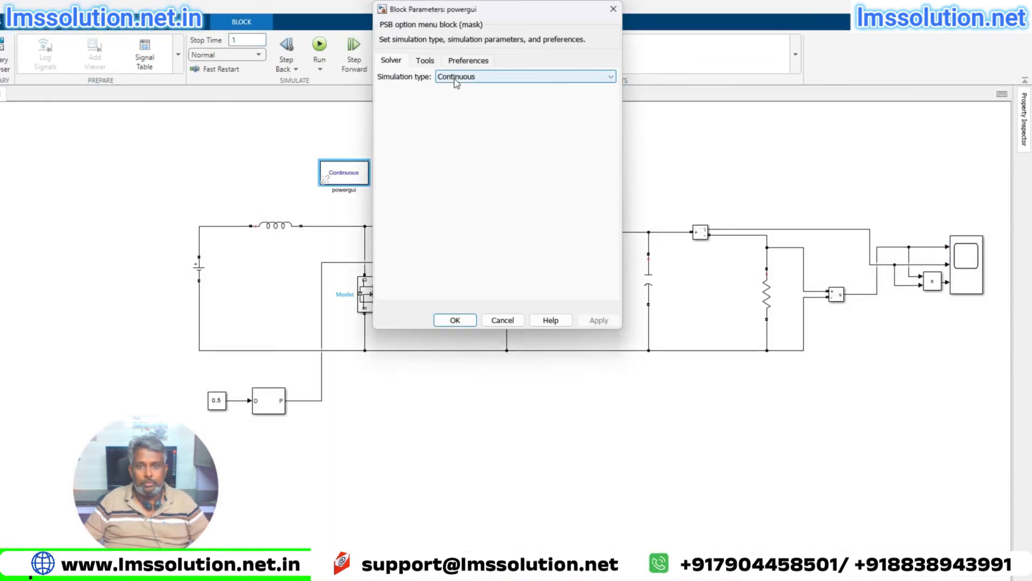
{"action": "left_click", "coordinate": [455, 100]}
{"action": "double_click", "coordinate": [465, 96]}
{"action": "type", "text": "1e-6"}
{"action": "key", "text": "Return"}
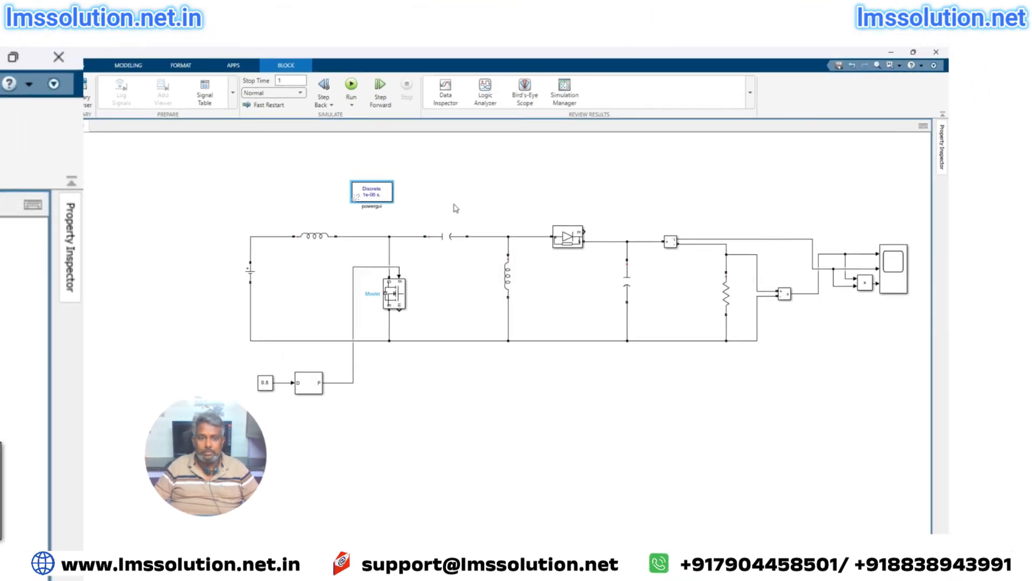
- Set the PWM generator's sample time to 1e-6 and run the simulation with the scope open
{"action": "double_click", "coordinate": [269, 400]}
{"action": "type", "text": "1e-6"}
{"action": "key", "text": "Return"}
{"action": "double_click", "coordinate": [966, 263]}
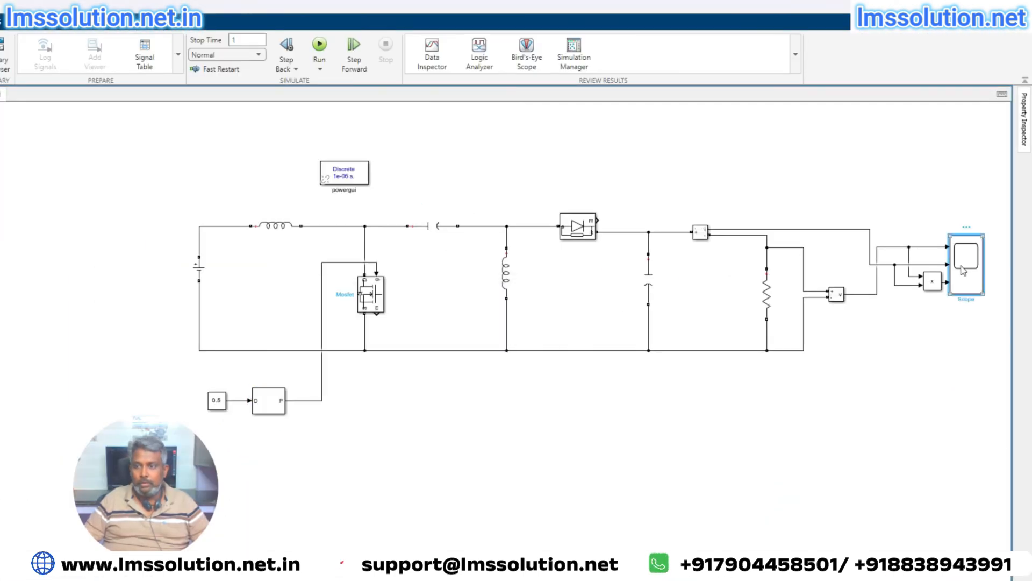
{"action": "left_click", "coordinate": [343, 187]}
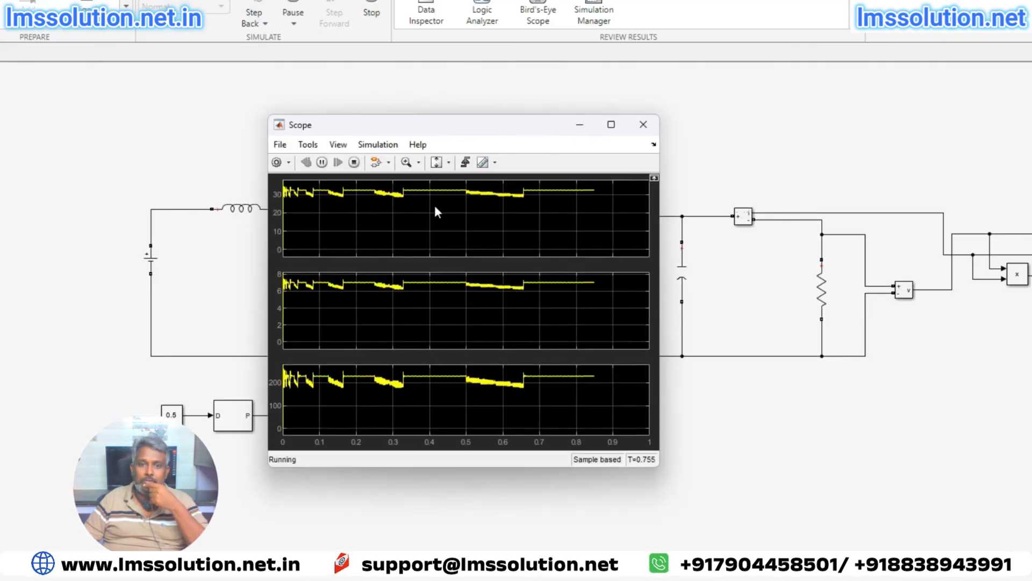
- Set powergui's discrete sample time to 1e-7 s
{"action": "left_click", "coordinate": [231, 168]}
{"action": "left_click", "coordinate": [330, 155]}
{"action": "double_click", "coordinate": [330, 155]}
{"action": "double_click", "coordinate": [476, 55]}
{"action": "left_click", "coordinate": [478, 56]}
{"action": "key", "text": "BackSpace"}
{"action": "type", "text": "4"}
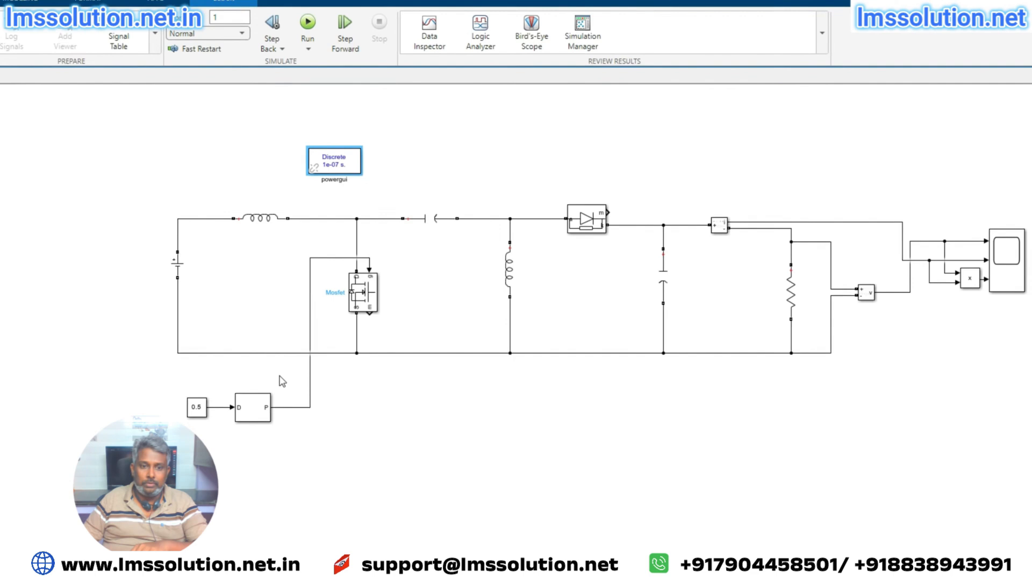
- Set the PWM generator's sample time to 1e-7 and rerun the simulation with the scope open
{"action": "double_click", "coordinate": [234, 415]}
{"action": "double_click", "coordinate": [307, 463]}
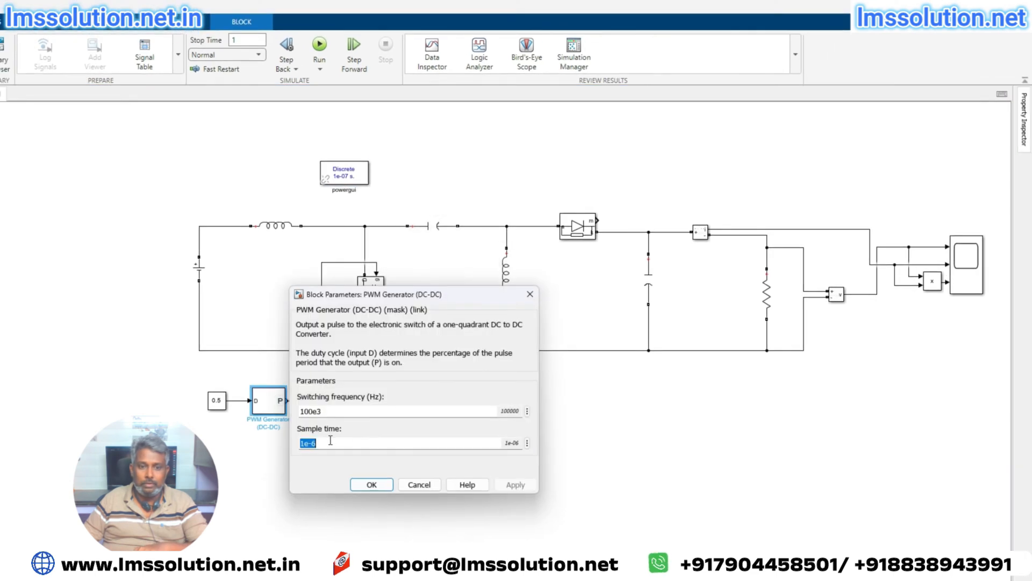
{"action": "type", "text": "1e-7"}
{"action": "key", "text": "Return"}
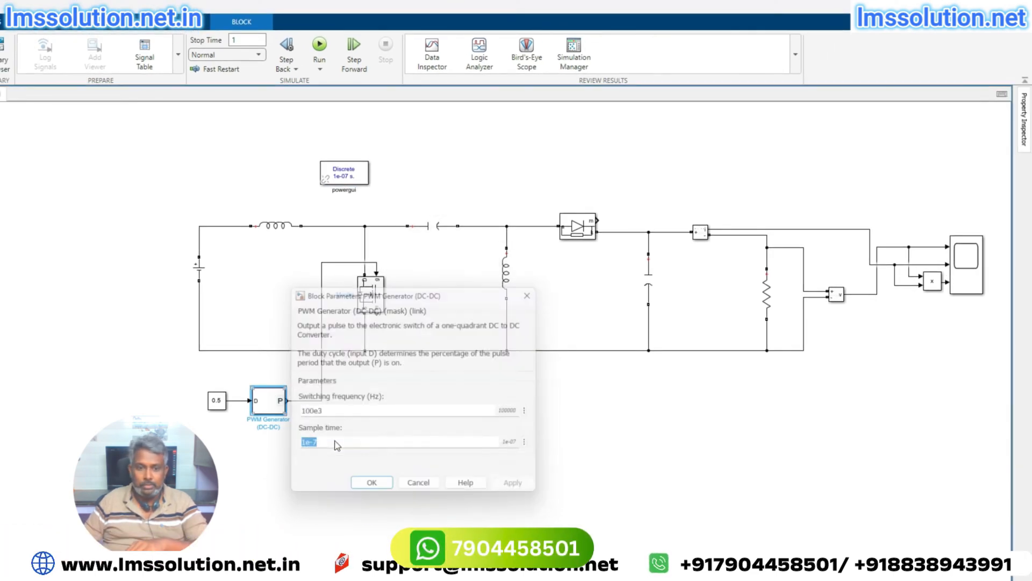
{"action": "left_click", "coordinate": [957, 267]}
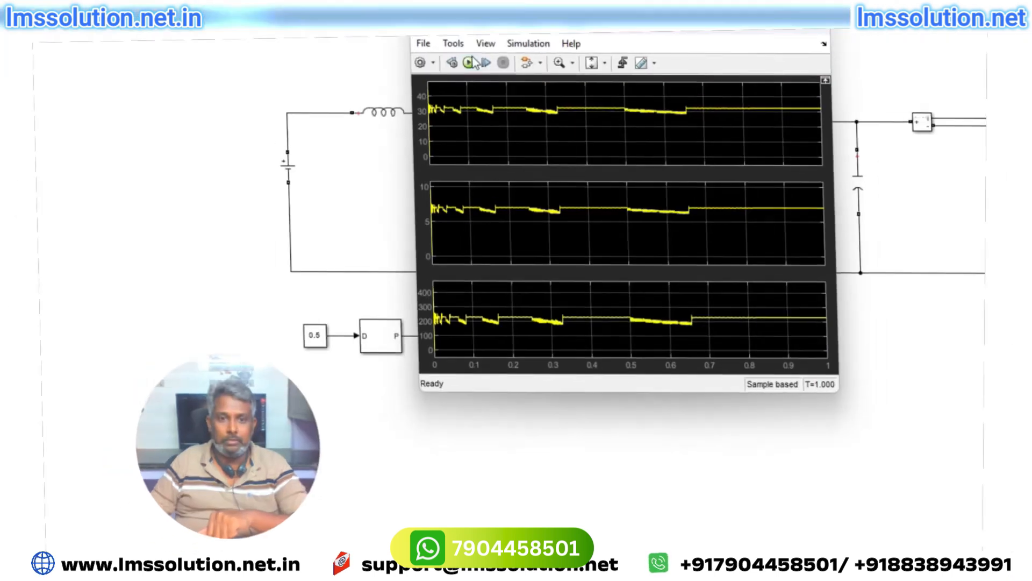
{"action": "left_click", "coordinate": [344, 186]}
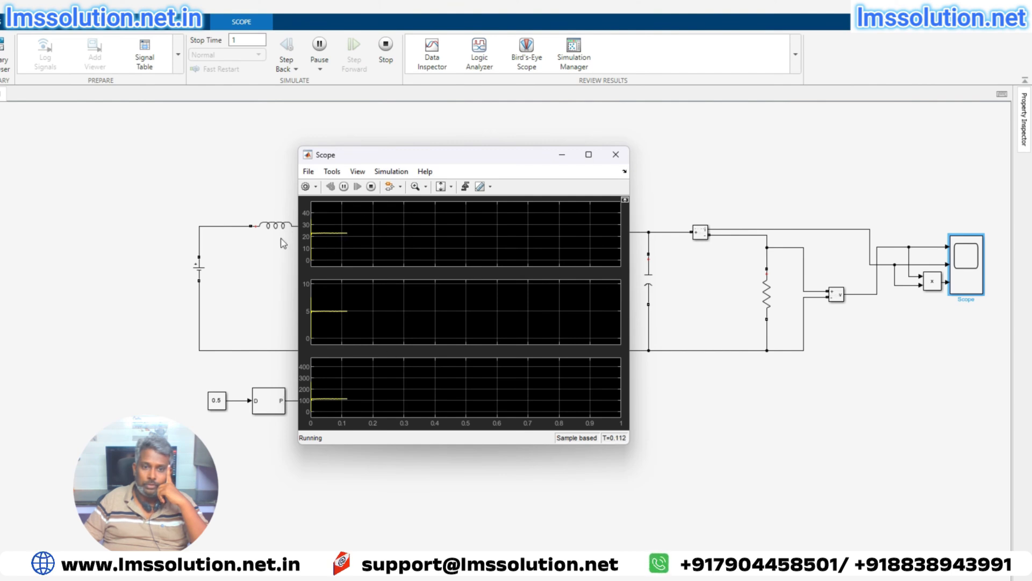
- Check the DC voltage source's parameters while the simulation is running
{"action": "left_click", "coordinate": [597, 569]}
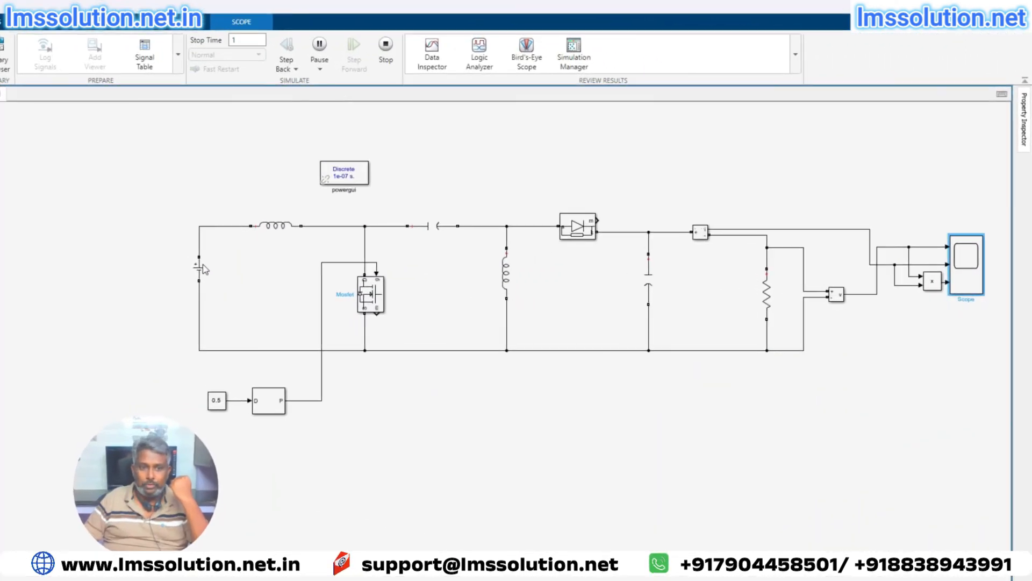
{"action": "double_click", "coordinate": [202, 267]}
{"action": "left_click", "coordinate": [288, 321]}
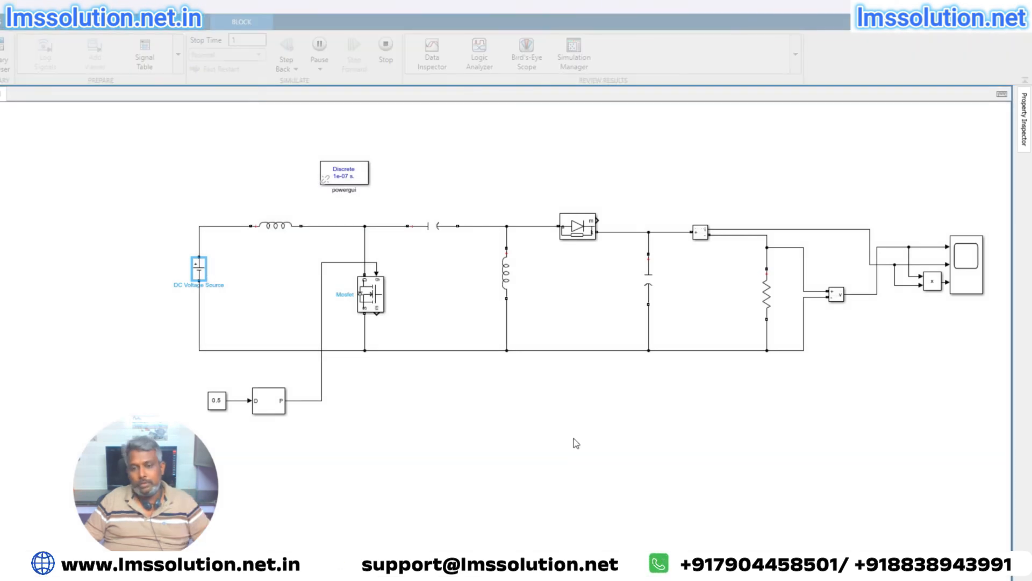
- Add a PID Controller and a Sum block below the circuit, connecting the output voltage measurement through the Sum block to the controller
{"action": "double_click", "coordinate": [573, 438]}
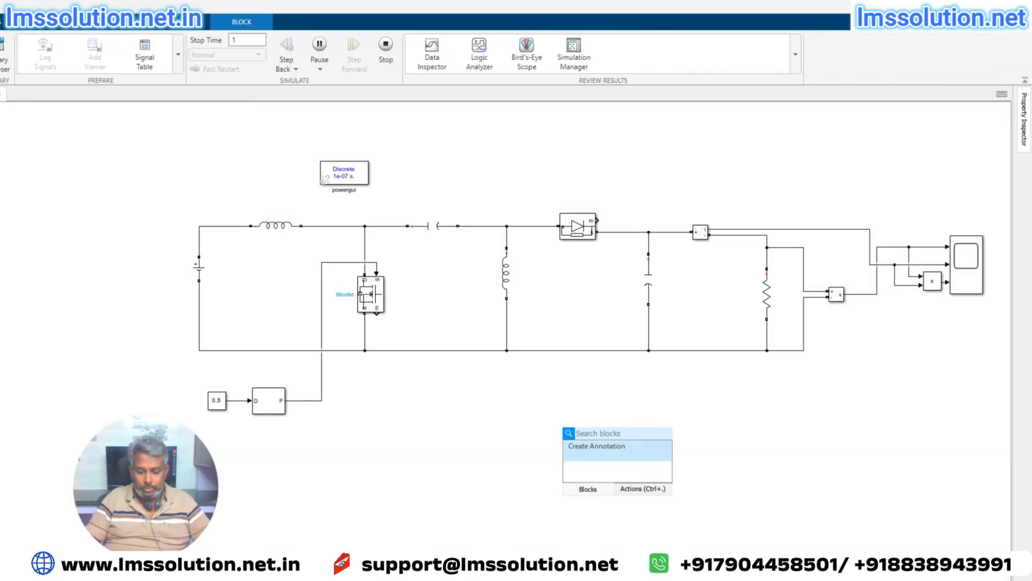
{"action": "type", "text": "pid"}
{"action": "key", "text": "Return"}
{"action": "double_click", "coordinate": [702, 437]}
{"action": "type", "text": "sum"}
{"action": "key", "text": "Return"}
{"action": "left_click_drag", "start_coordinate": [678, 437], "coordinate": [845, 294]}
- Reorder the Sum block's signs to subtract the measured voltage, and connect a copied Constant block of 48 to its positive input
{"action": "double_click", "coordinate": [669, 437]}
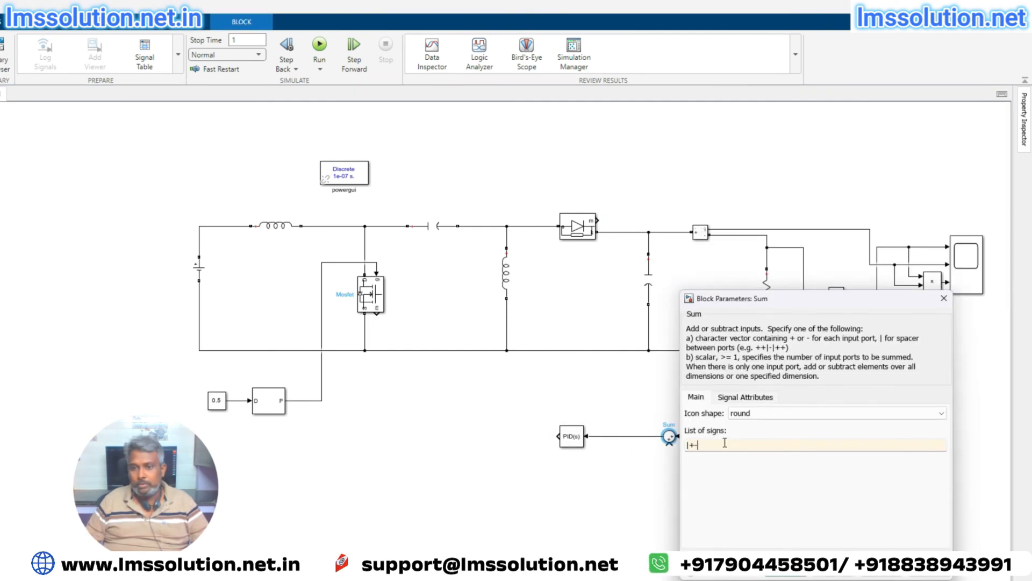
{"action": "key", "text": "BackSpace"}
{"action": "key", "text": "BackSpace"}
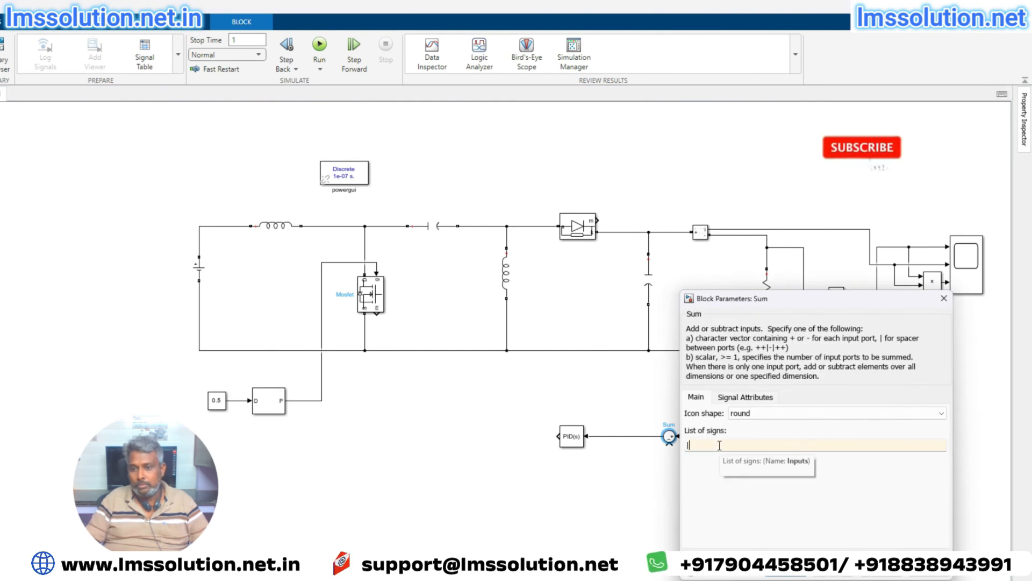
{"action": "key", "text": "Return"}
{"action": "left_click_drag", "start_coordinate": [260, 426], "coordinate": [669, 444]}
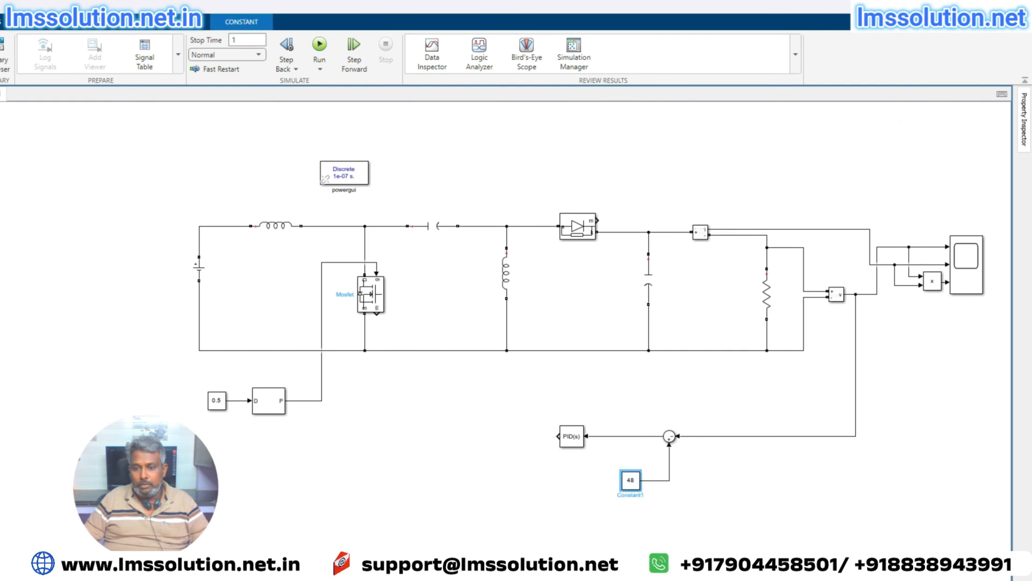
- Switch to ChatGPT and look up the suggested PI controller gains in the MATLAB simulation code
{"action": "key", "text": "alt+Tab"}
{"action": "scroll", "coordinate": [525, 307], "scroll_direction": "down", "scroll_amount": 7}
{"action": "scroll", "coordinate": [527, 309], "scroll_direction": "down", "scroll_amount": 10}
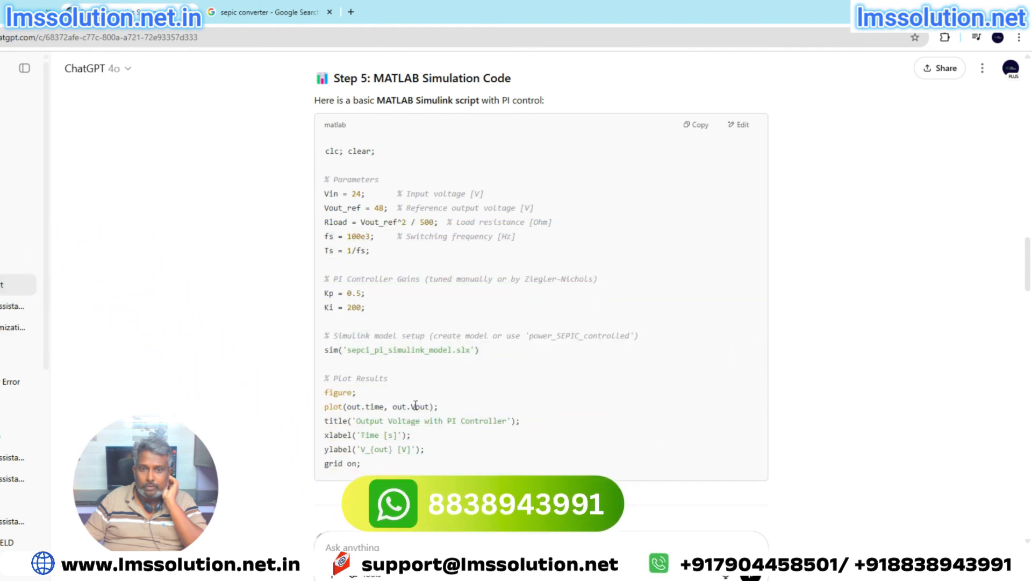
{"action": "scroll", "coordinate": [415, 405], "scroll_direction": "down", "scroll_amount": 2}
- Ask ChatGPT "please tune the kp and ki"
{"action": "type", "text": "please tune"}
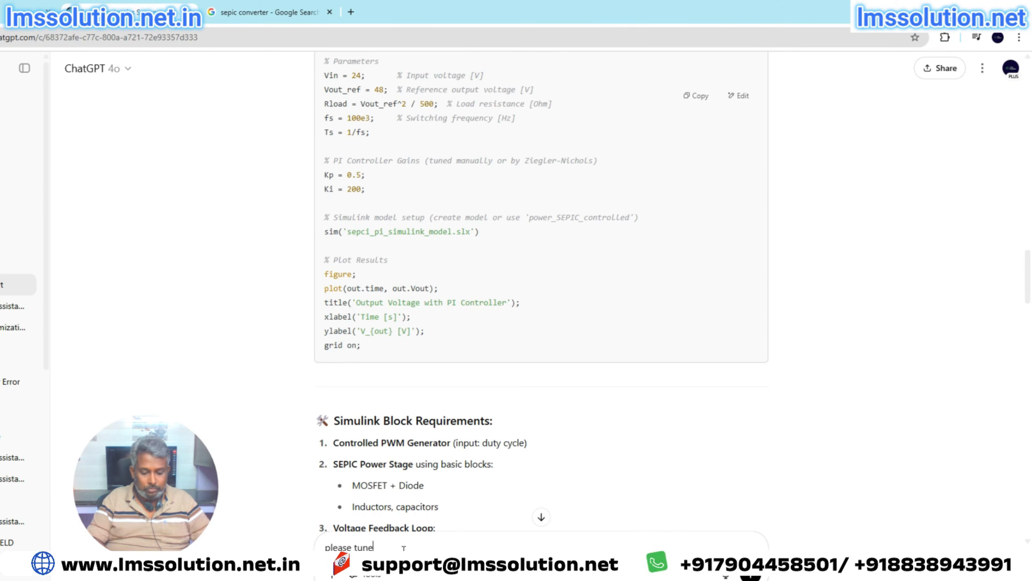
{"action": "type", "text": " the kp and"}
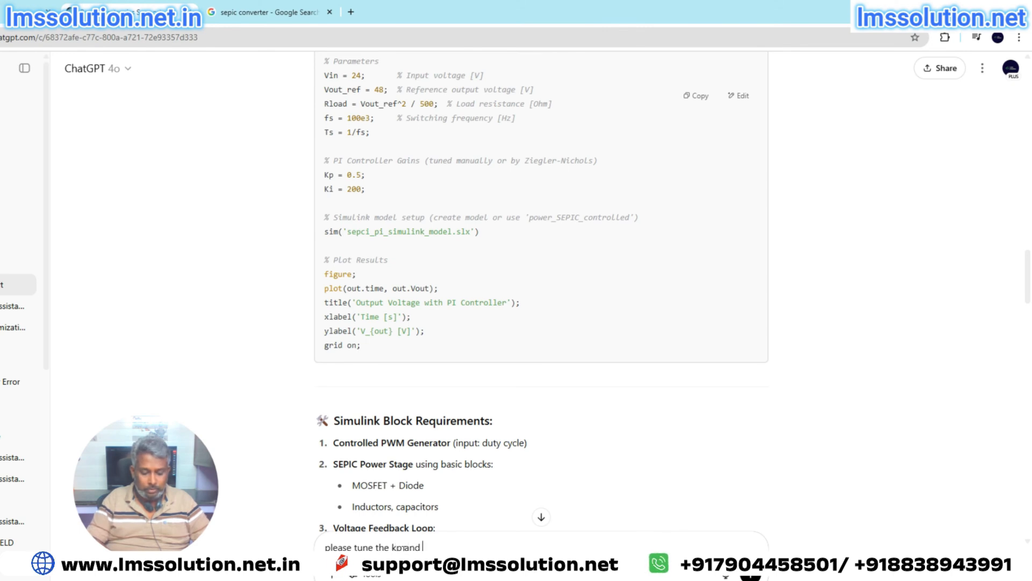
{"action": "type", "text": " ki"}
{"action": "key", "text": "Return"}
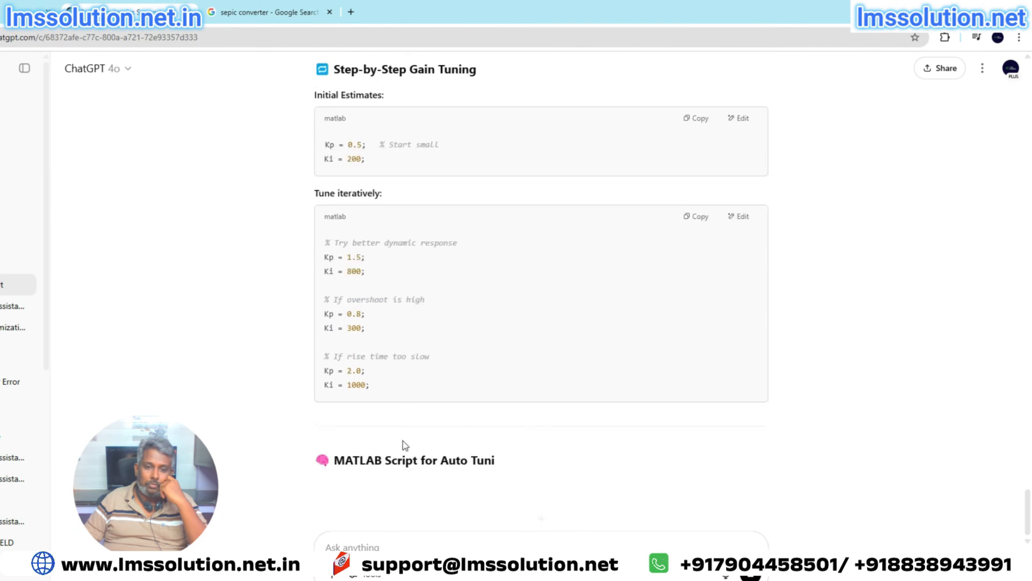
- Ask ChatGPT "please provide optimal values for sepic converter design we have" and look up the PI gains in the reply
{"action": "type", "text": "please"}
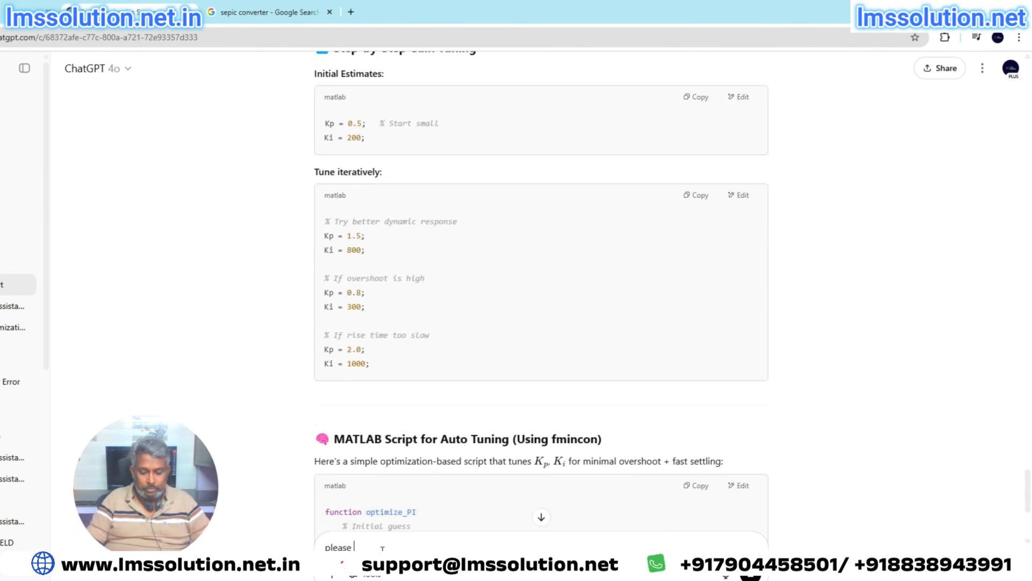
{"action": "type", "text": " provide opti"}
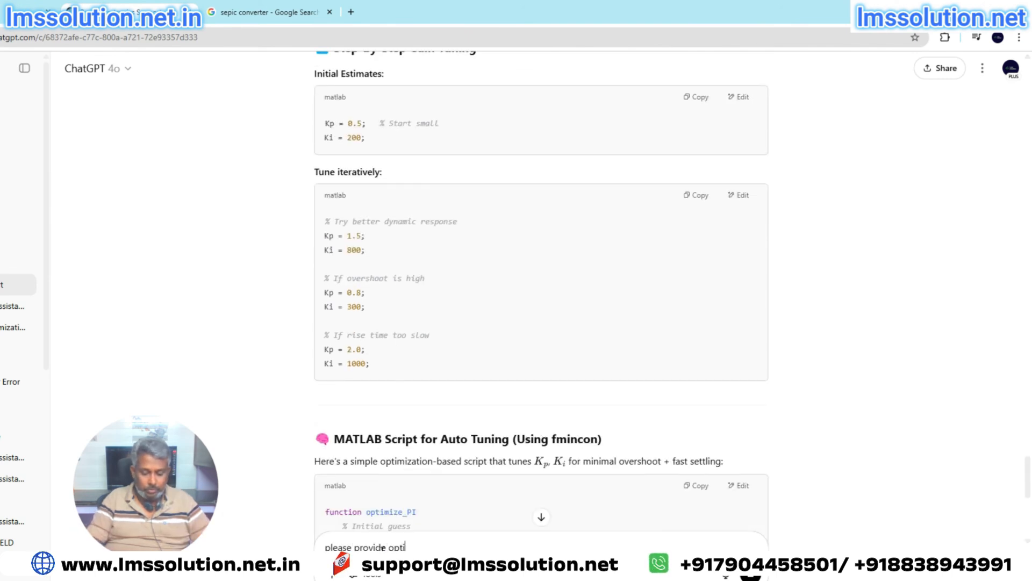
{"action": "type", "text": "mal values for sepic converter design we h"}
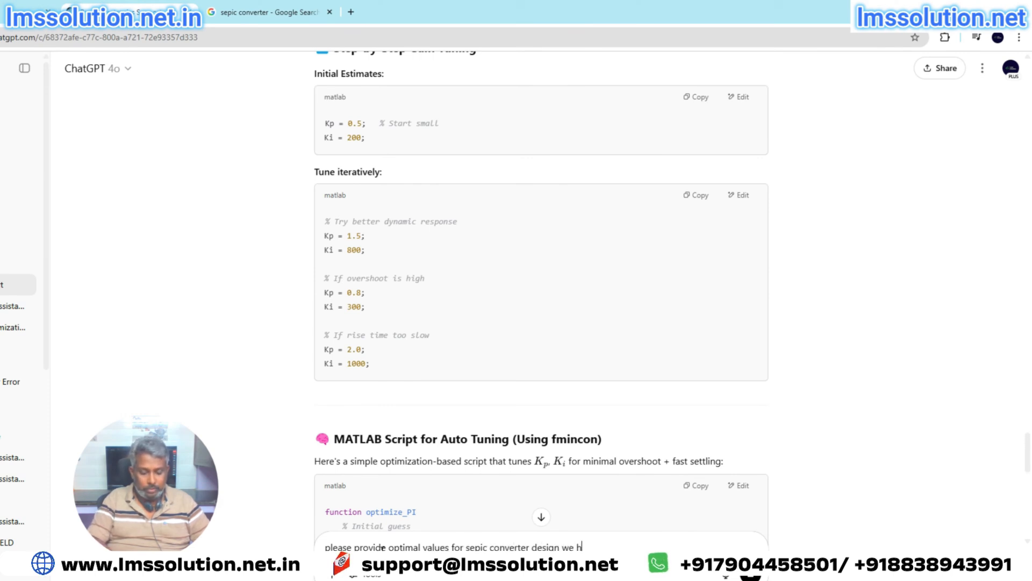
{"action": "type", "text": "ave"}
{"action": "key", "text": "Return"}
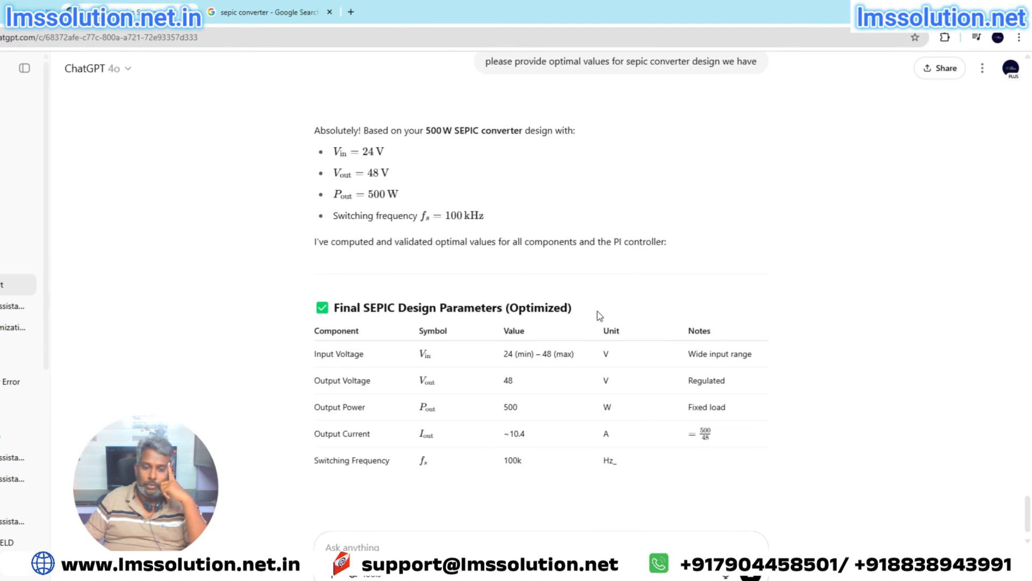
{"action": "scroll", "coordinate": [495, 191], "scroll_direction": "down", "scroll_amount": 10}
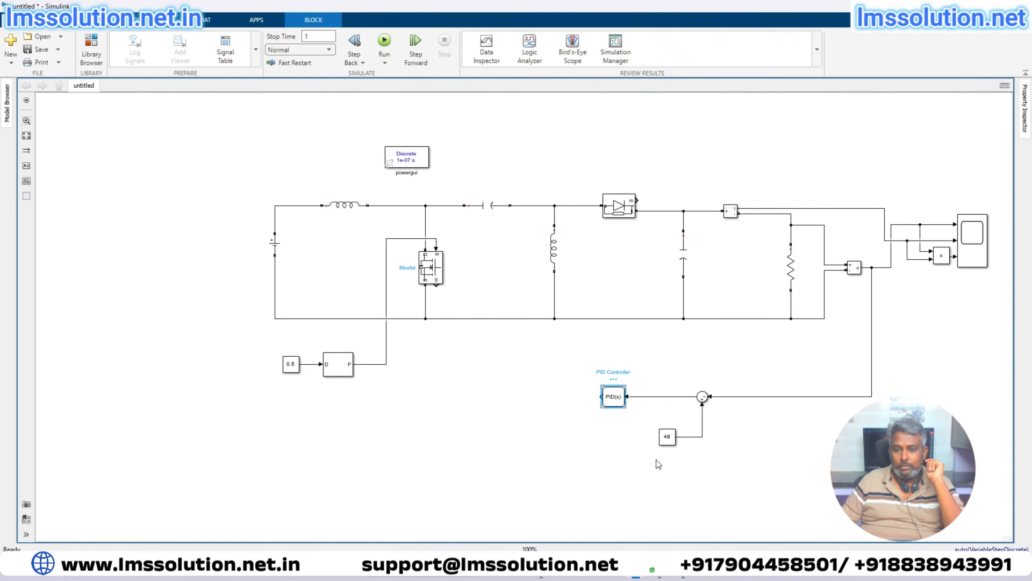
- Switch to Simulink and set the PID Controller's proportional gain to 1.2 and integral gain to 700
{"action": "double_click", "coordinate": [613, 396]}
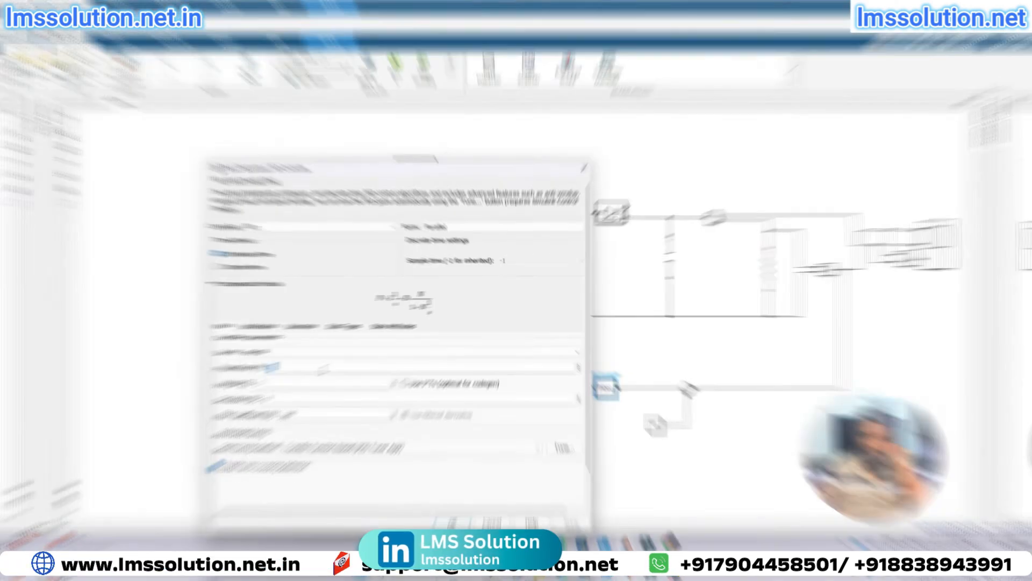
{"action": "double_click", "coordinate": [288, 390]}
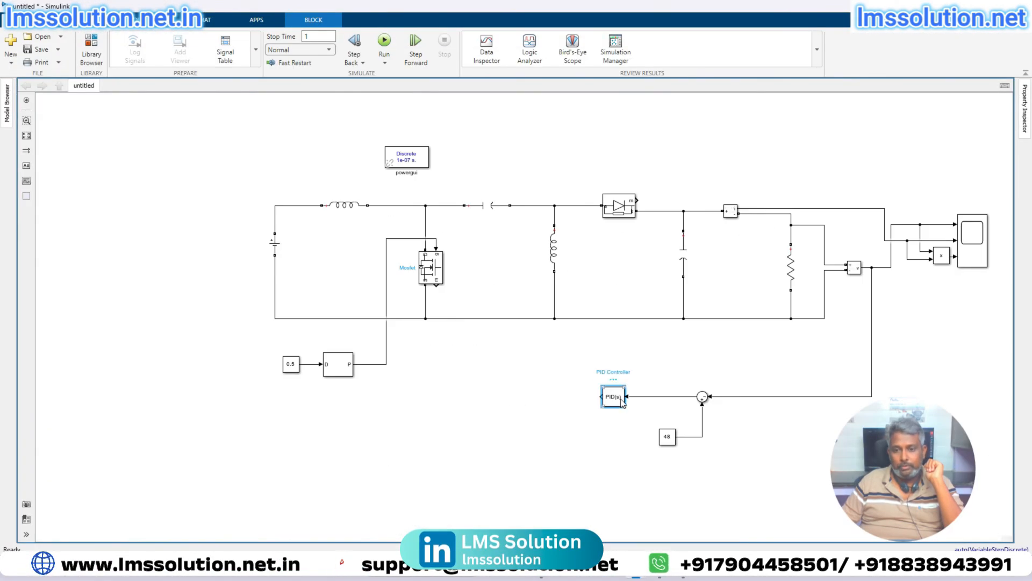
- Replace the duty-cycle Constant at the PWM generator's D input with the PID Controller's output, and run the simulation from the Scope
{"action": "left_click", "coordinate": [291, 364]}
{"action": "key", "text": "Delete"}
{"action": "left_click_drag", "start_coordinate": [321, 364], "coordinate": [601, 397]}
{"action": "double_click", "coordinate": [969, 256]}
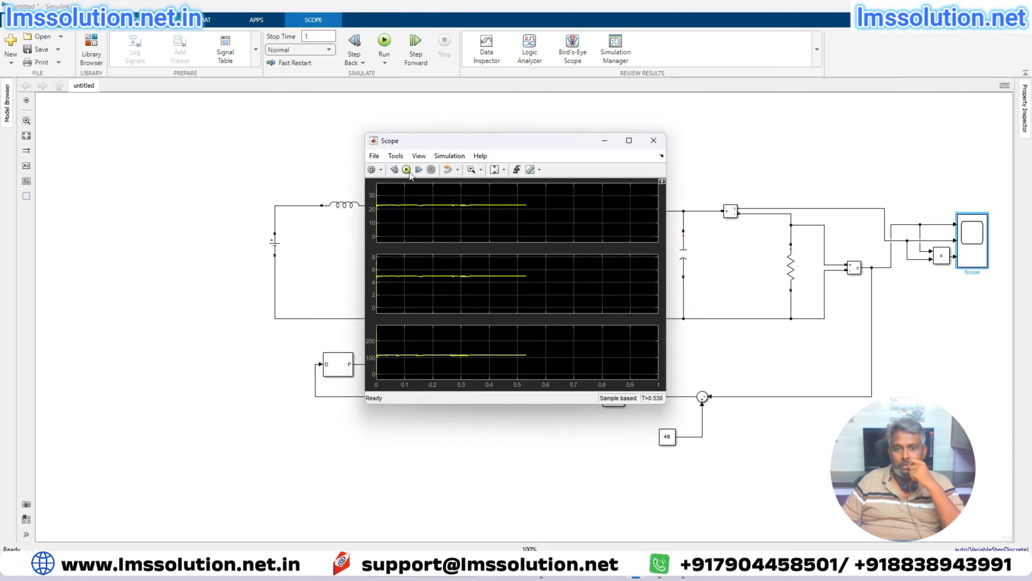
{"action": "left_click", "coordinate": [407, 170]}
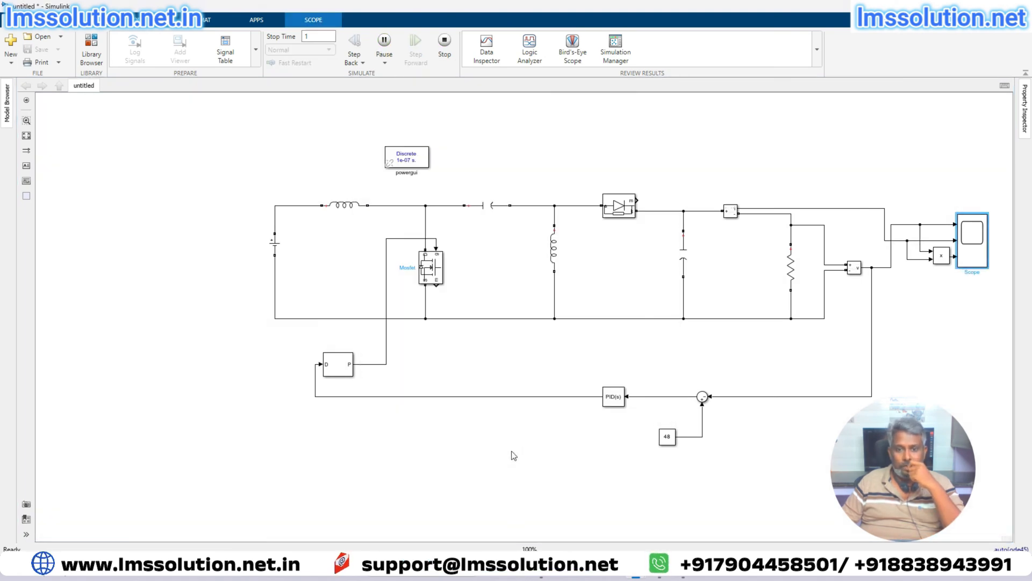
- Insert a Gain block of 1/48 between the Sum block and the PID Controller
{"action": "double_click", "coordinate": [564, 439]}
{"action": "type", "text": "gain"}
{"action": "key", "text": "Return"}
{"action": "left_click_drag", "start_coordinate": [576, 435], "coordinate": [624, 399]}
{"action": "left_click", "coordinate": [683, 570]}
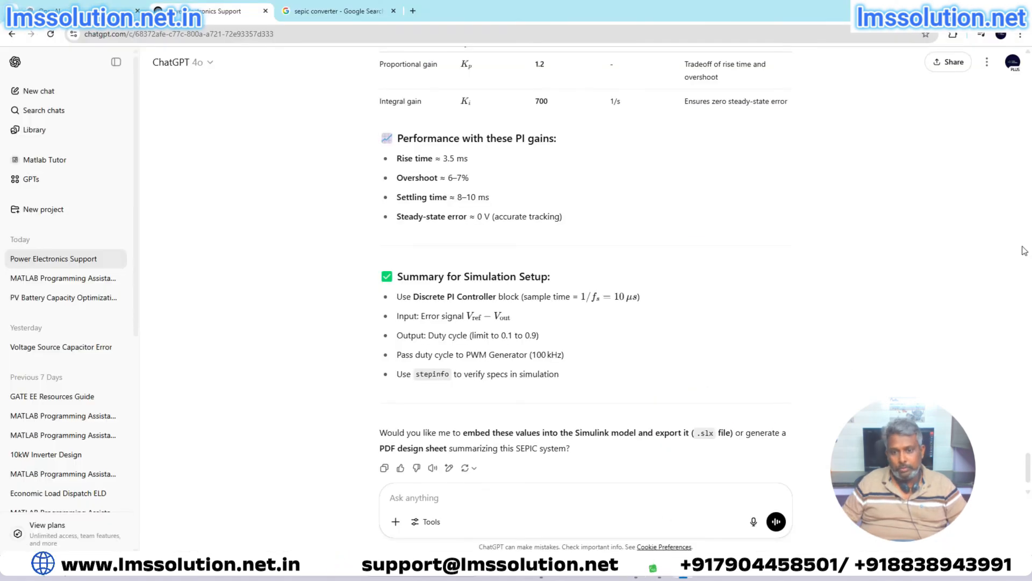
{"action": "left_click", "coordinate": [636, 571]}
{"action": "double_click", "coordinate": [618, 396]}
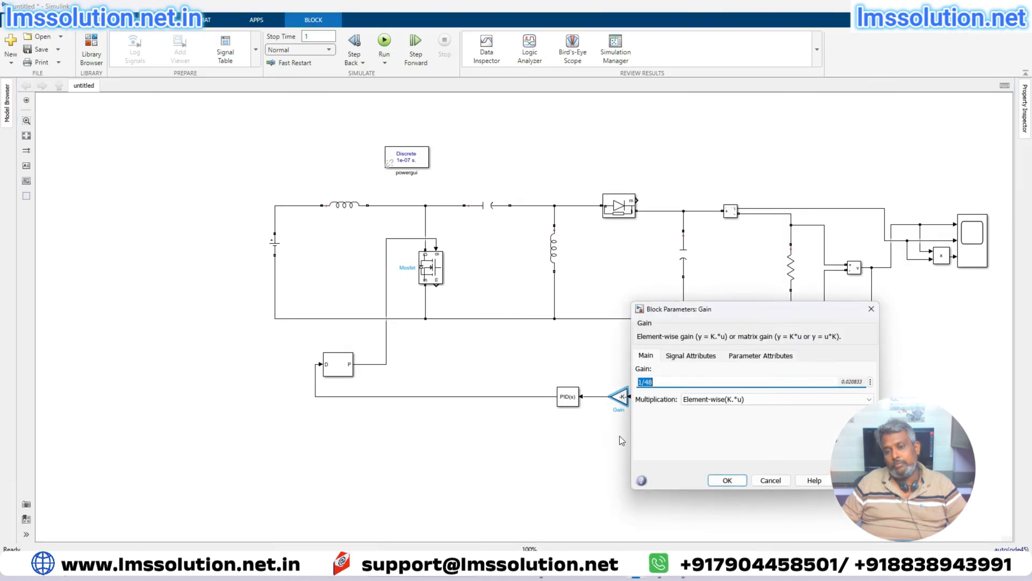
{"action": "left_click", "coordinate": [718, 479]}
- Run the simulation from the Scope, inspect the PID Controller's output signal value, and stop the run
{"action": "double_click", "coordinate": [971, 242]}
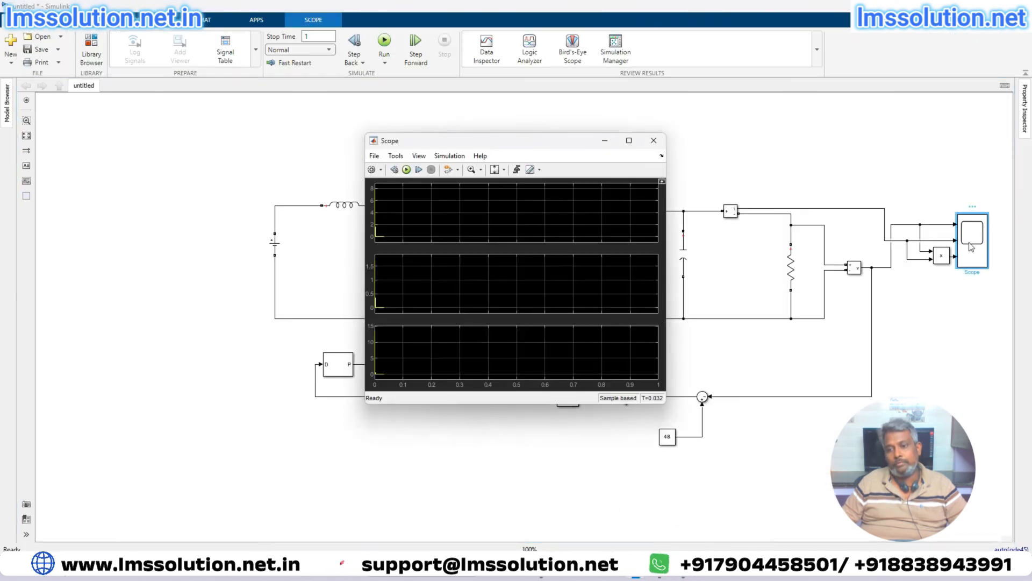
{"action": "left_click", "coordinate": [406, 170]}
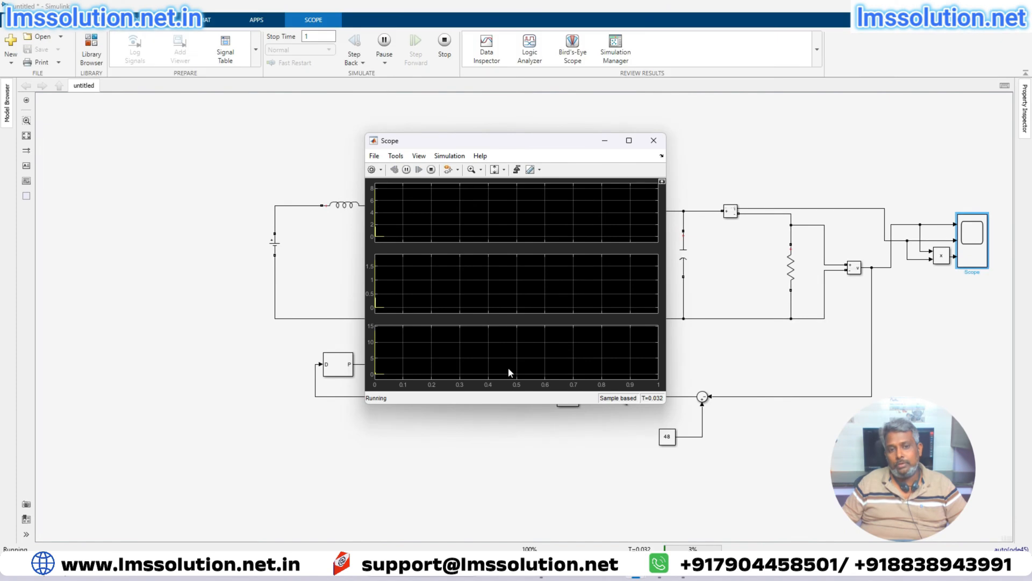
{"action": "left_click", "coordinate": [477, 456]}
{"action": "left_click", "coordinate": [490, 396]}
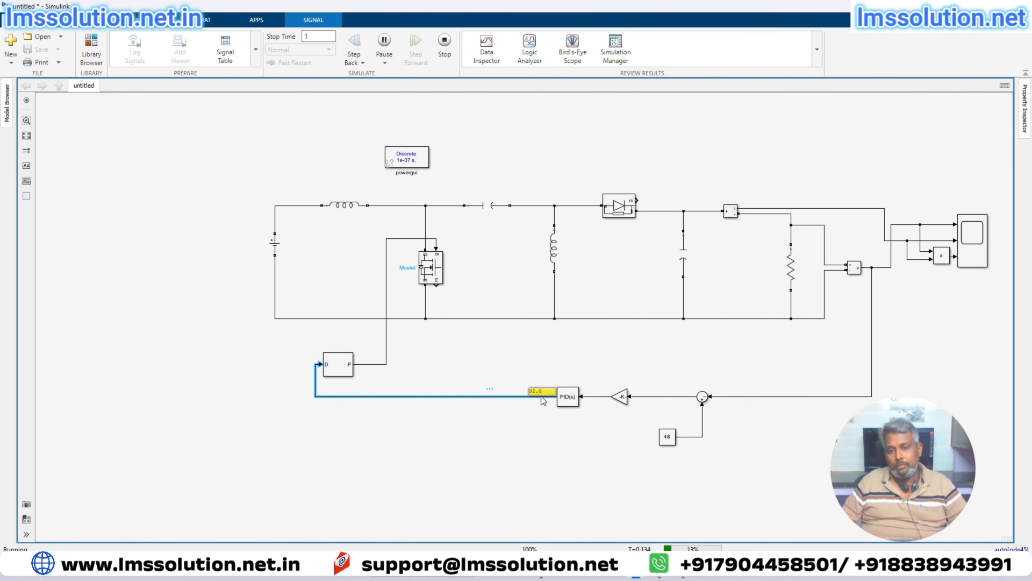
{"action": "left_click", "coordinate": [445, 48]}
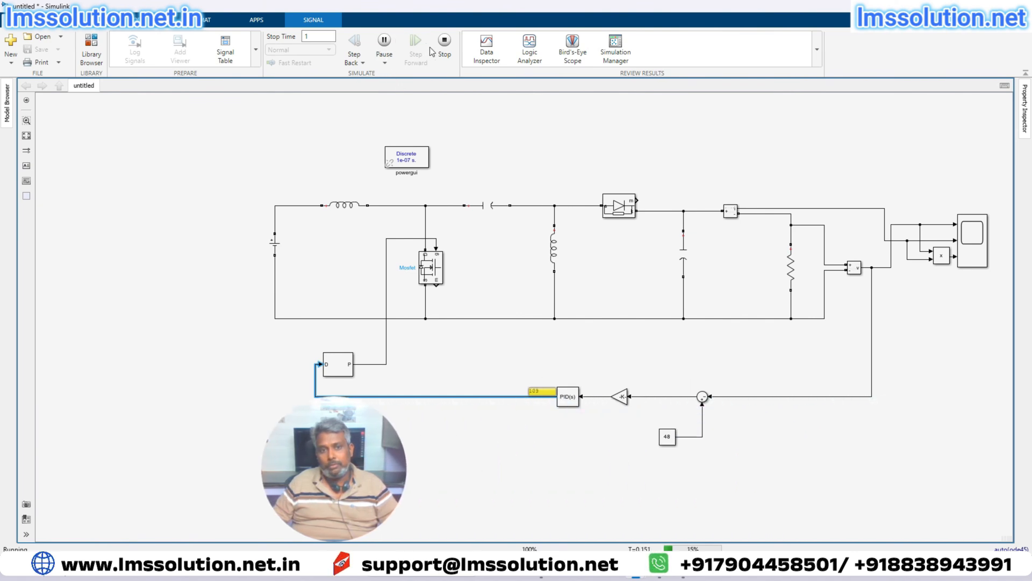
- Change the PID Controller to PI, limit its output with an upper limit of 0.9, and run the simulation
{"action": "double_click", "coordinate": [566, 398]}
{"action": "double_click", "coordinate": [568, 398]}
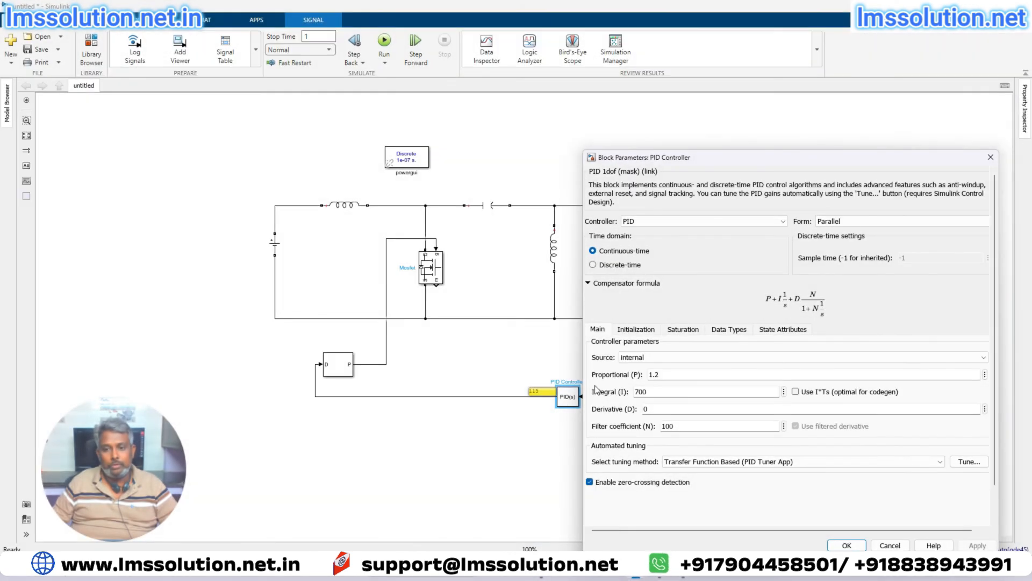
{"action": "left_click", "coordinate": [645, 221]}
{"action": "left_click", "coordinate": [648, 248]}
{"action": "left_click", "coordinate": [636, 321]}
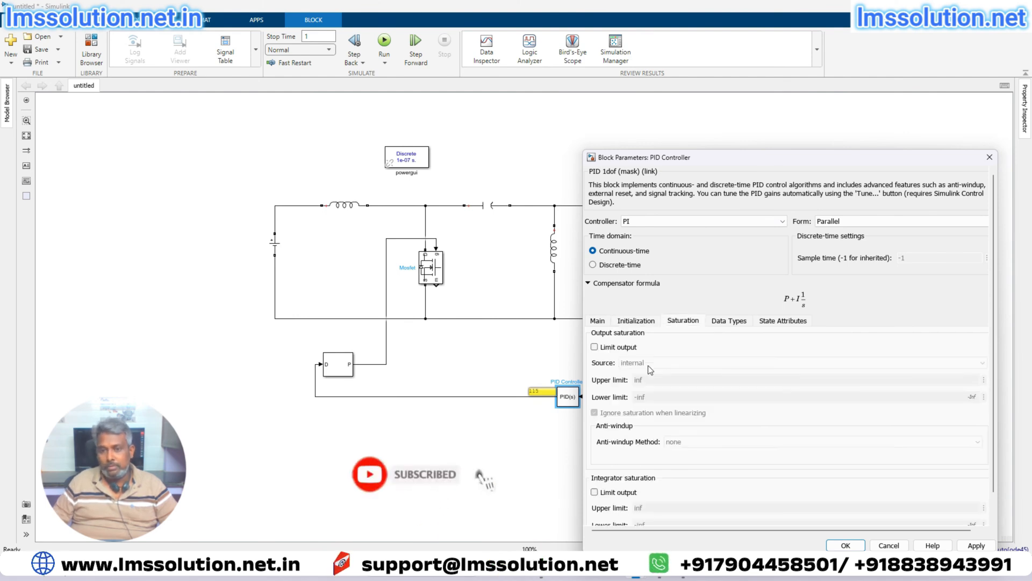
{"action": "left_click", "coordinate": [594, 347]}
{"action": "type", "text": "0.9"}
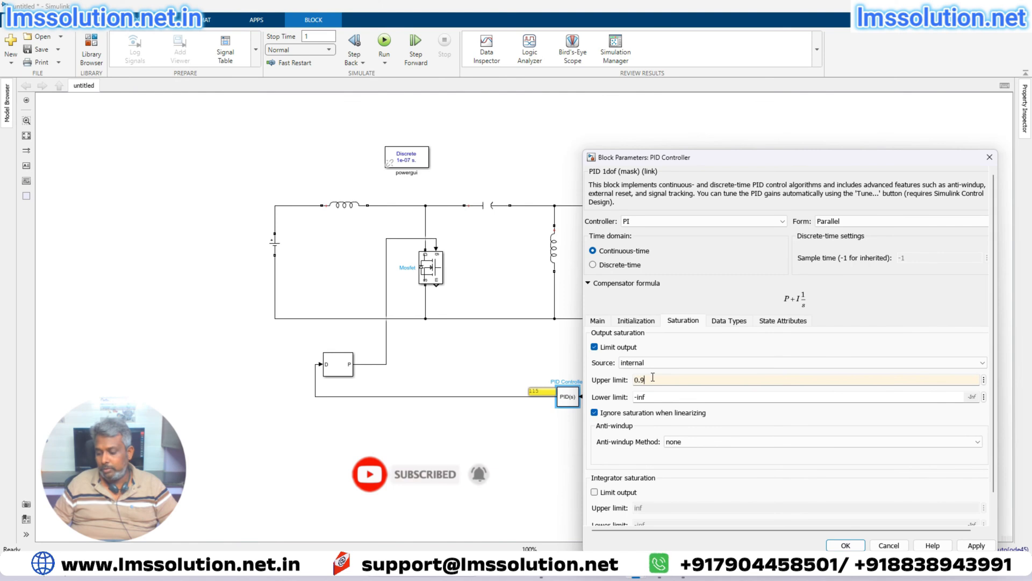
{"action": "key", "text": "Return"}
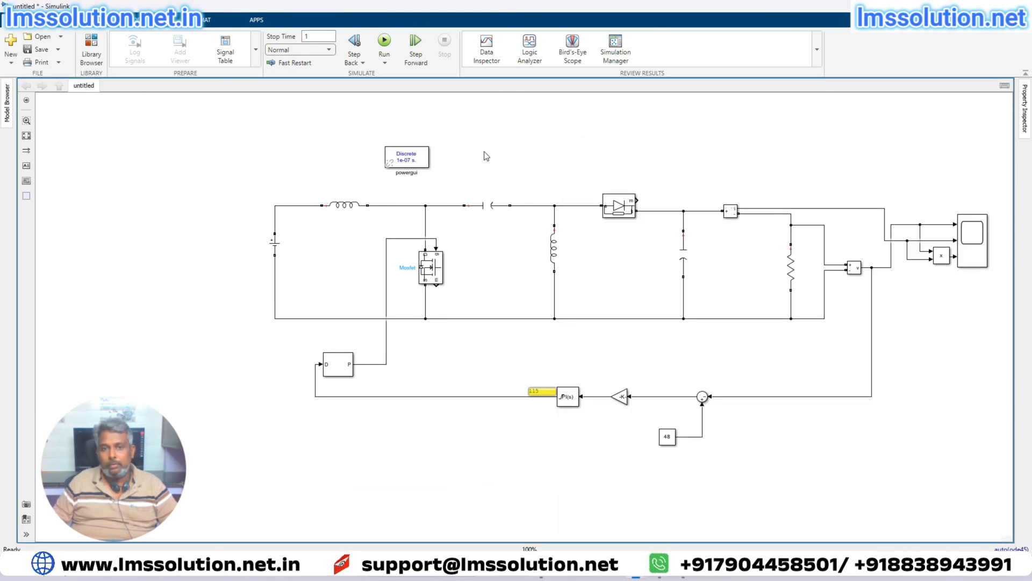
{"action": "left_click", "coordinate": [384, 40]}
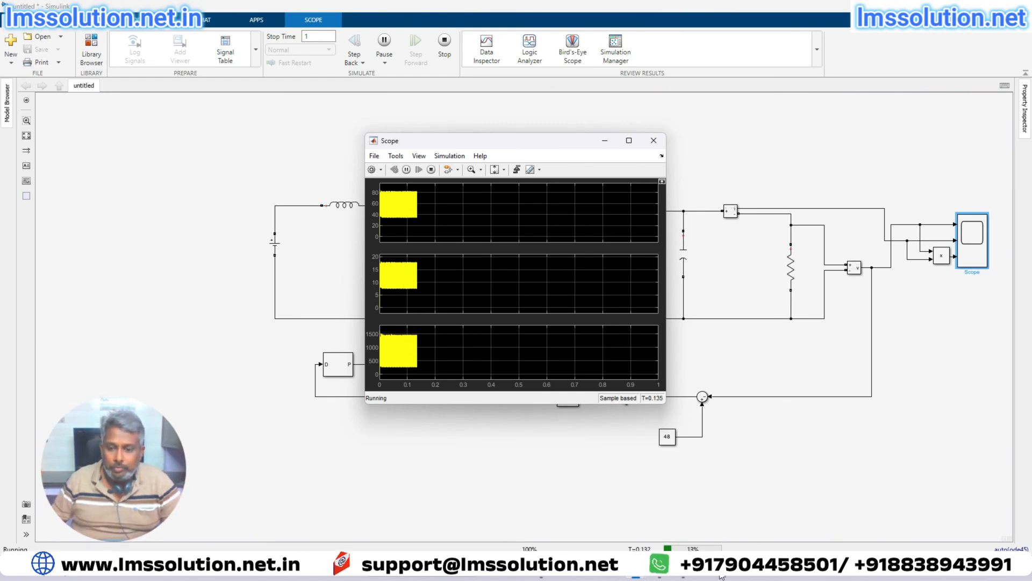
- Switch to ChatGPT, ask "the results not accurate. please provide kp and ki", and highlight the tuned gain values
{"action": "left_click", "coordinate": [694, 511]}
{"action": "type", "text": "th"}
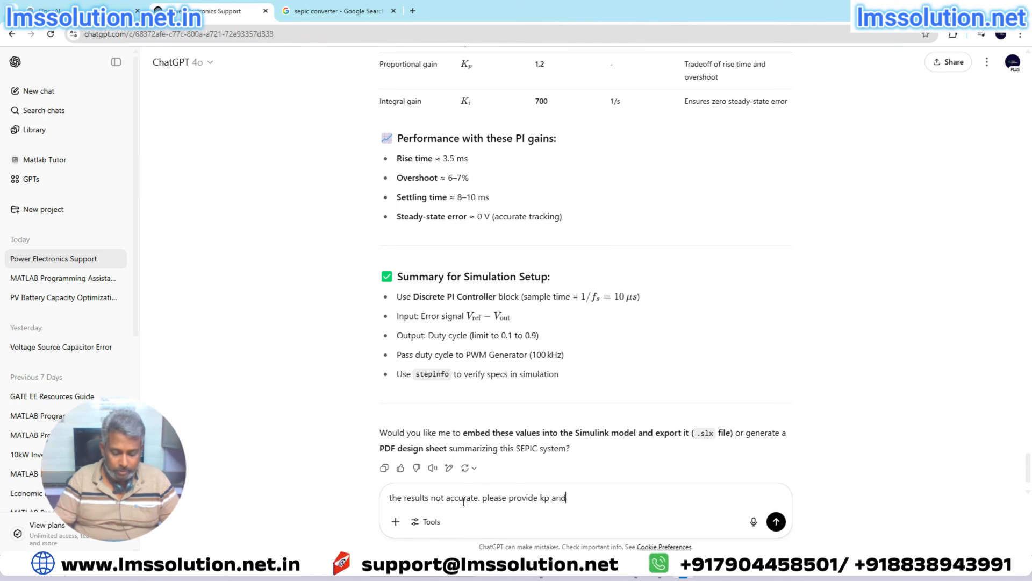
{"action": "type", "text": "ki"}
{"action": "key", "text": "Return"}
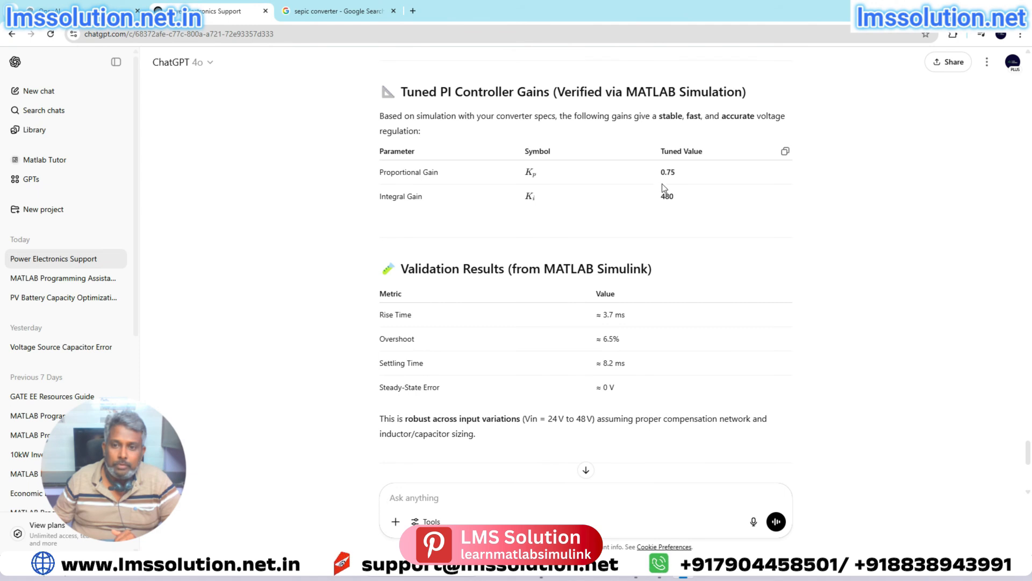
{"action": "double_click", "coordinate": [667, 172]}
{"action": "double_click", "coordinate": [663, 198]}
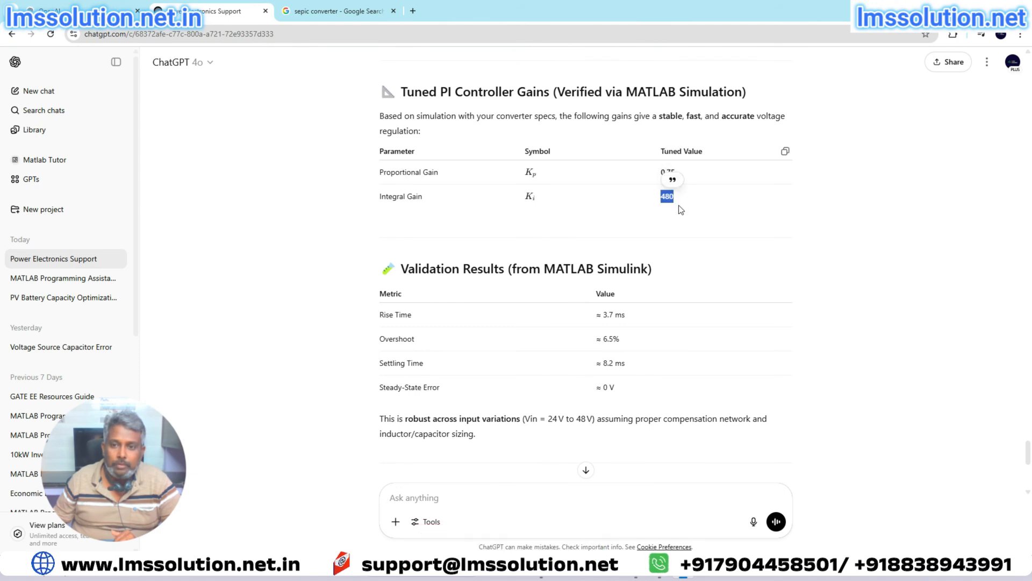
- Switch to Simulink and set the PI controller's proportional gain to 0.75 and integral gain to 480
{"action": "left_click", "coordinate": [648, 518]}
{"action": "left_click", "coordinate": [568, 397]}
{"action": "double_click", "coordinate": [570, 404]}
{"action": "type", "text": "0.75"}
{"action": "double_click", "coordinate": [652, 387]}
{"action": "key", "text": "Return"}
- Run the simulation, check the output waveforms in the Scope, and stop the run
{"action": "left_click", "coordinate": [972, 239]}
{"action": "key", "text": "ctrl+t"}
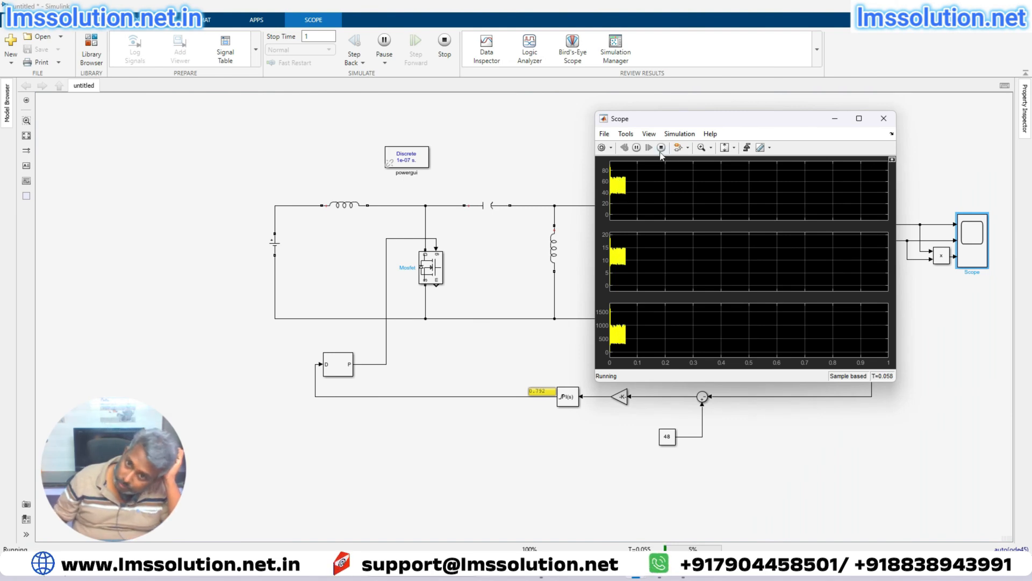
{"action": "left_click", "coordinate": [661, 148]}
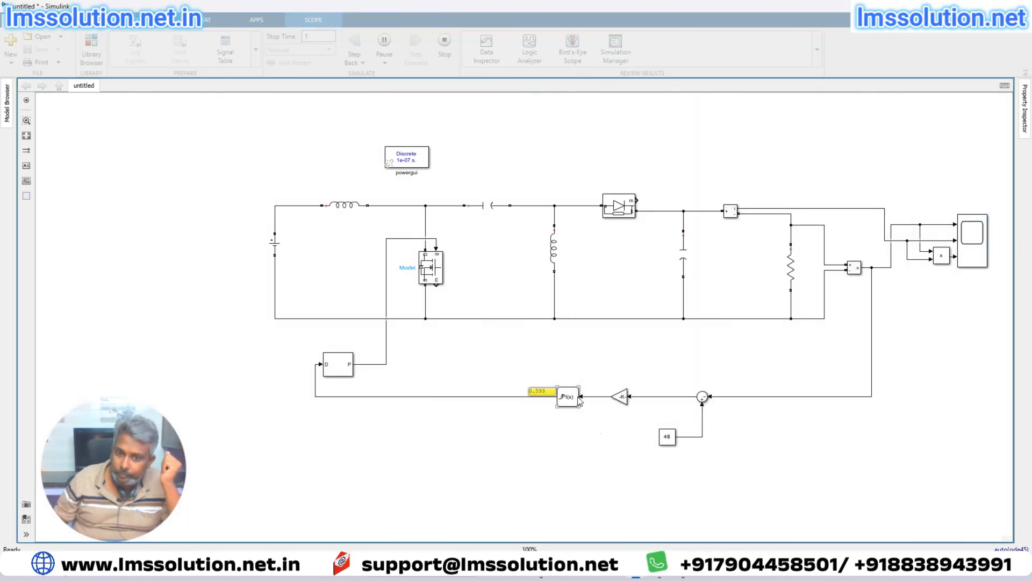
- Try an integral gain of 4.8 in the PI controller and check the simulated response in the Scope
{"action": "left_click", "coordinate": [568, 396]}
{"action": "key", "text": "Return"}
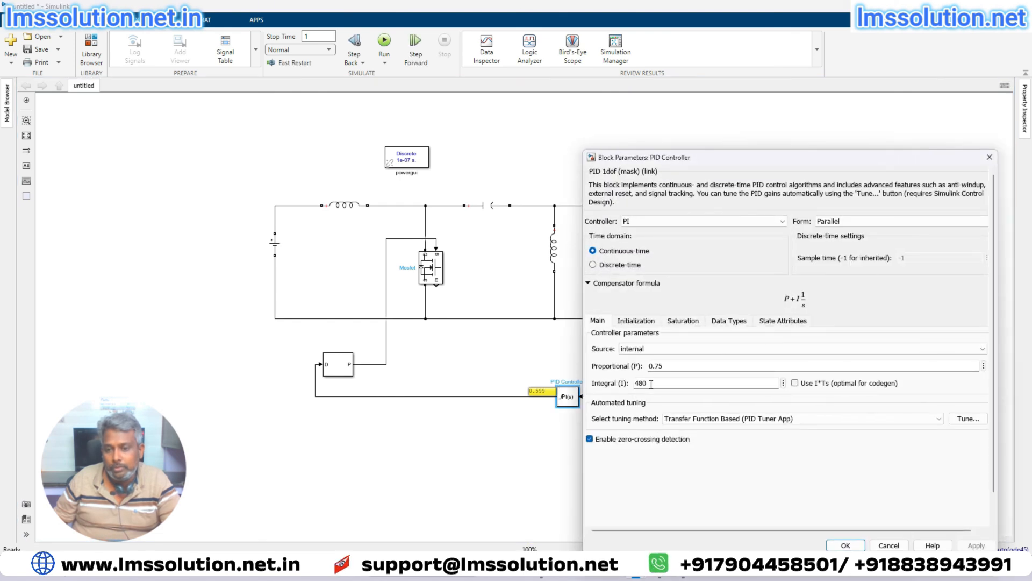
{"action": "type", "text": "4"}
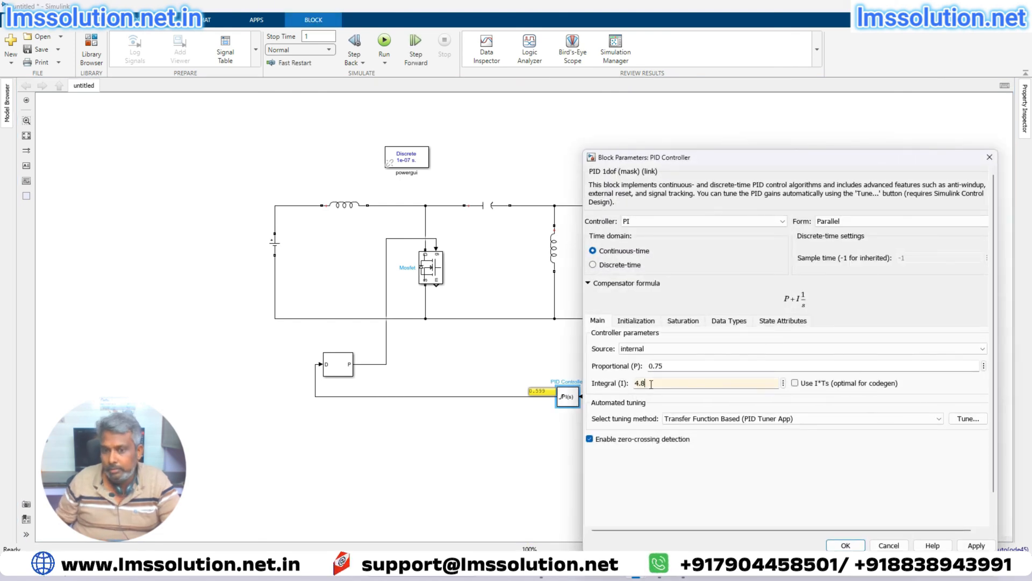
{"action": "key", "text": "Return"}
{"action": "double_click", "coordinate": [949, 243]}
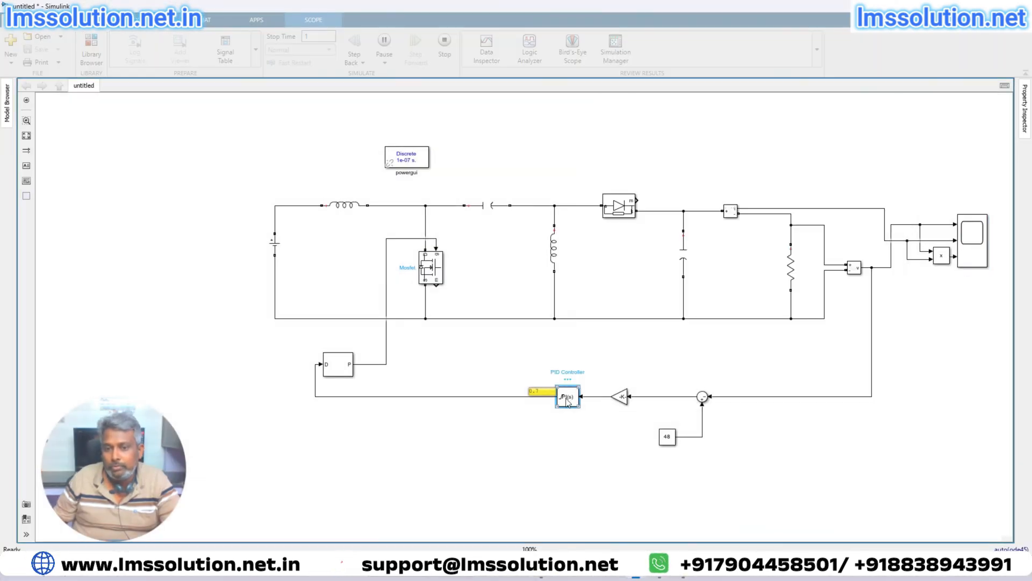
- Set the PI controller's integral gain to 0.48 and rerun the simulation
{"action": "double_click", "coordinate": [567, 399]}
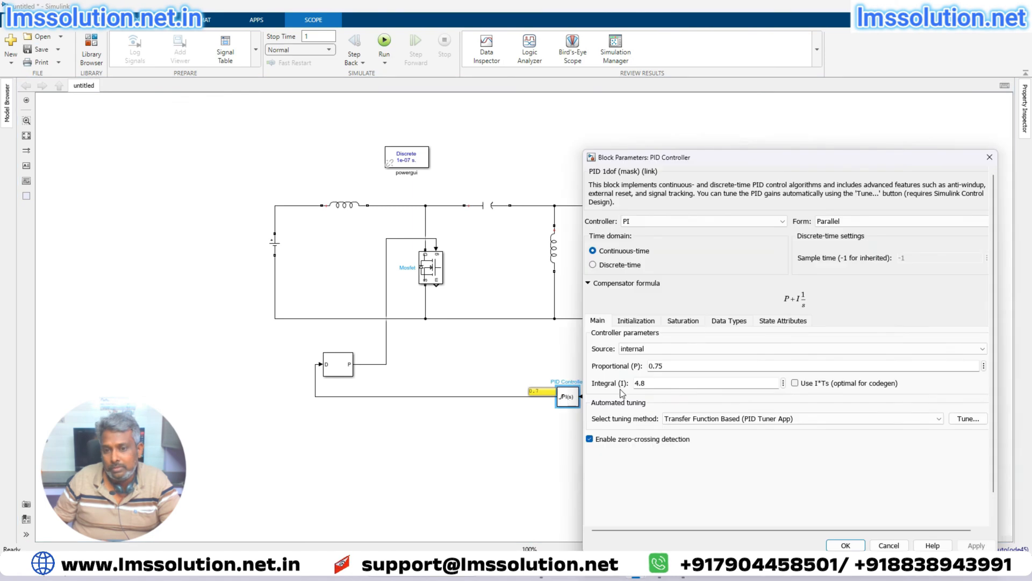
{"action": "double_click", "coordinate": [658, 379]}
{"action": "type", "text": "0.48"}
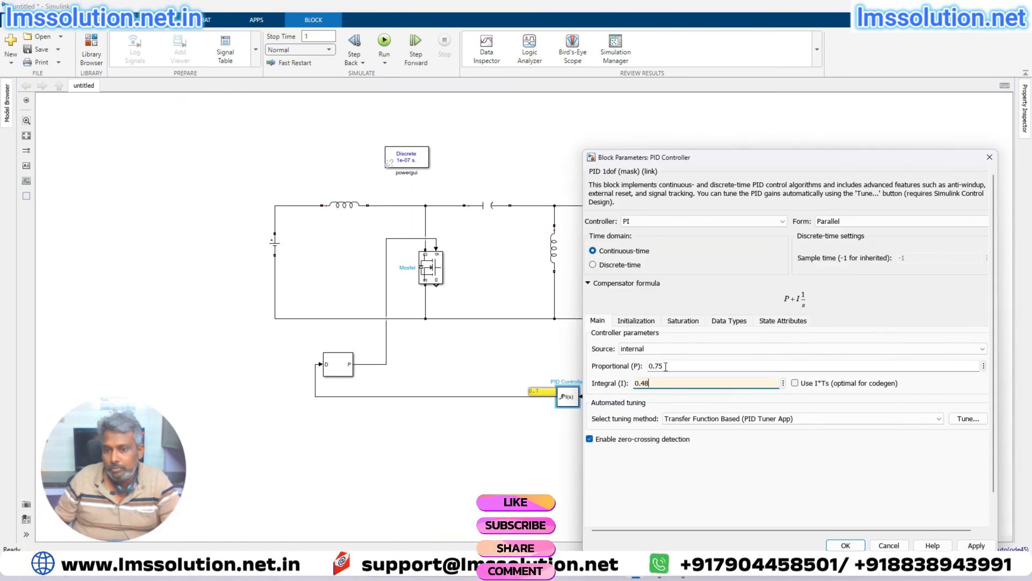
{"action": "key", "text": "Return"}
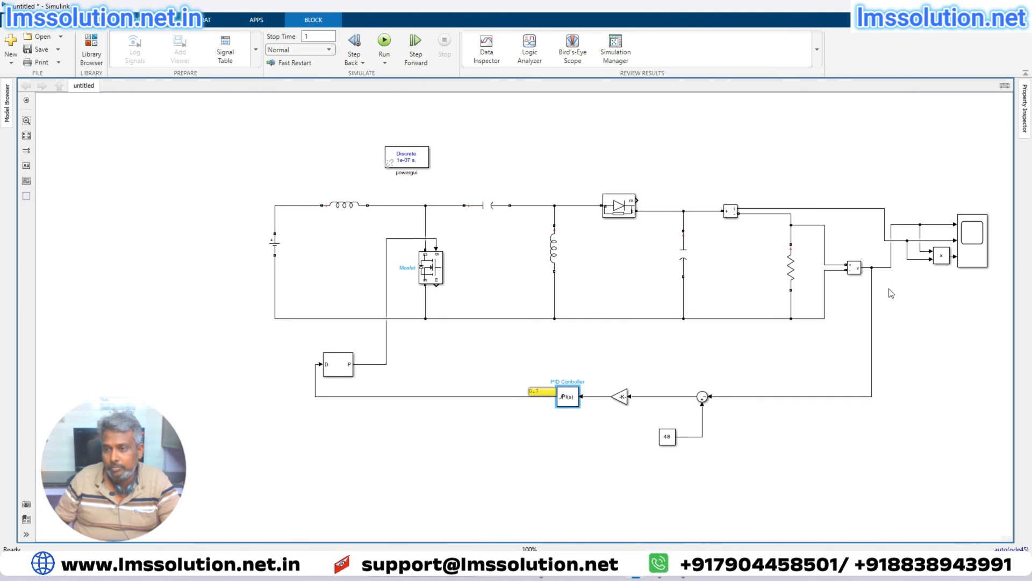
{"action": "key", "text": "ctrl+t"}
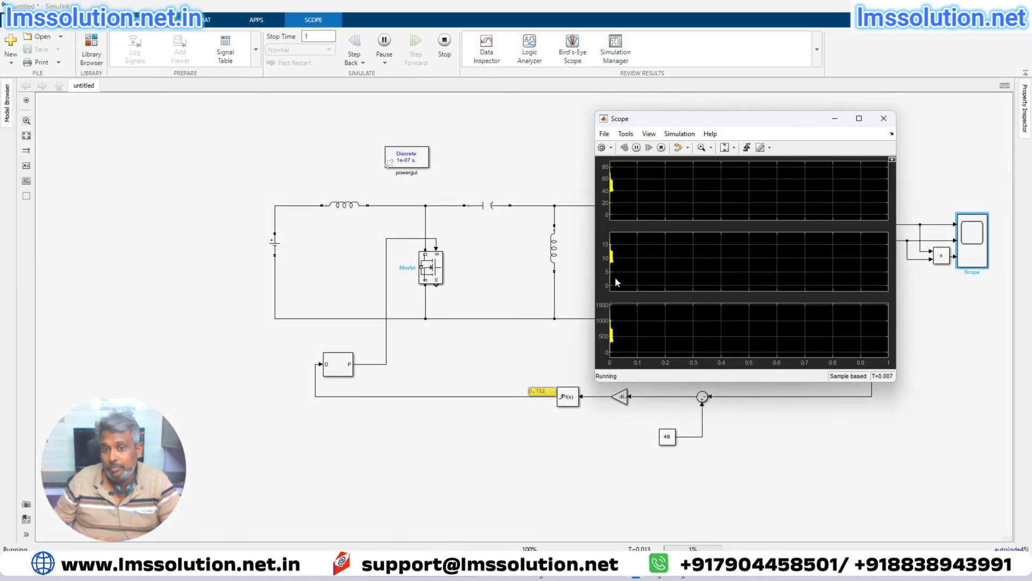